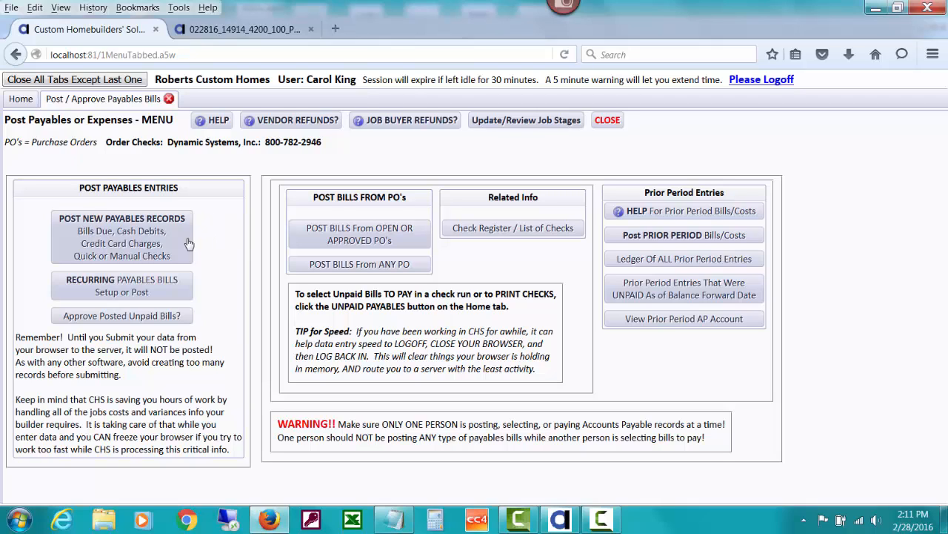
Start a job-related payables bill for vendor BIGBUCK (Big Buck Construction) and dismiss the vendor alerts.
left_click(149, 246)
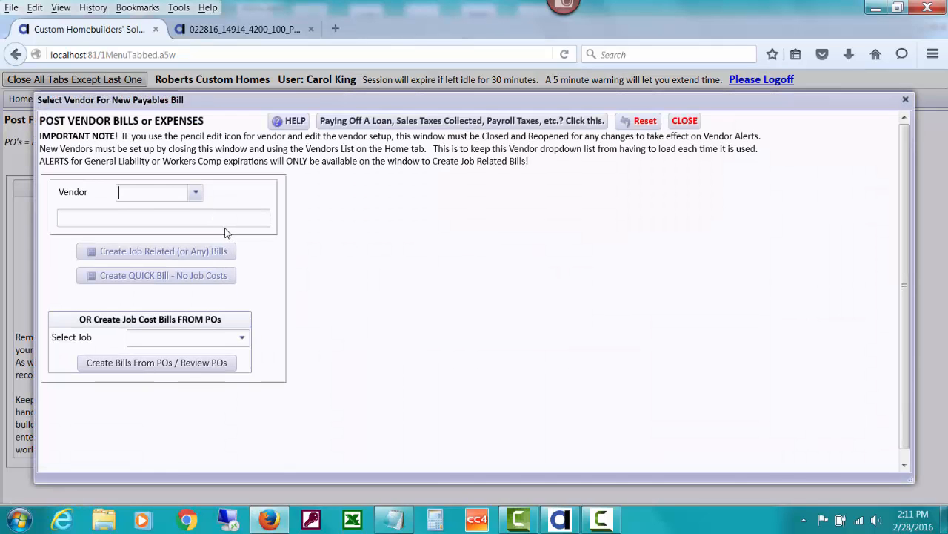
type("big")
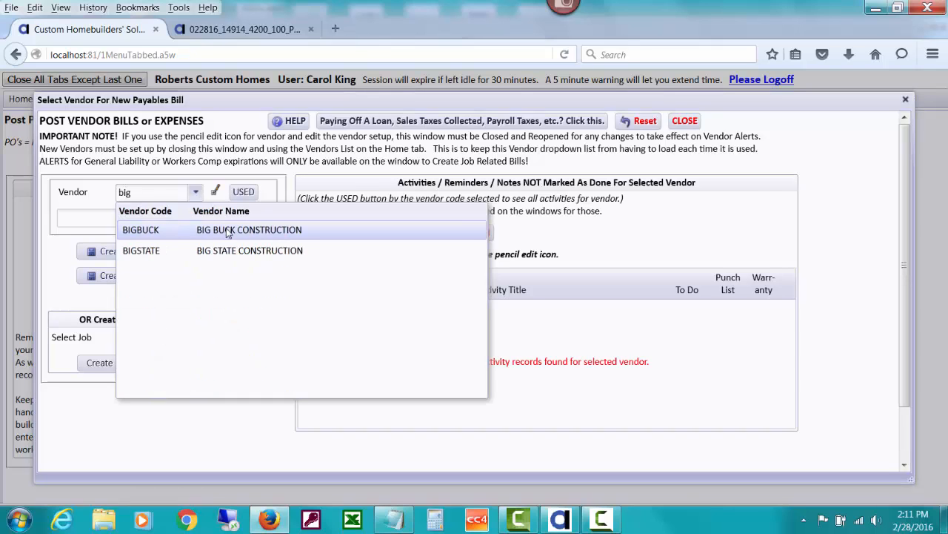
left_click(228, 231)
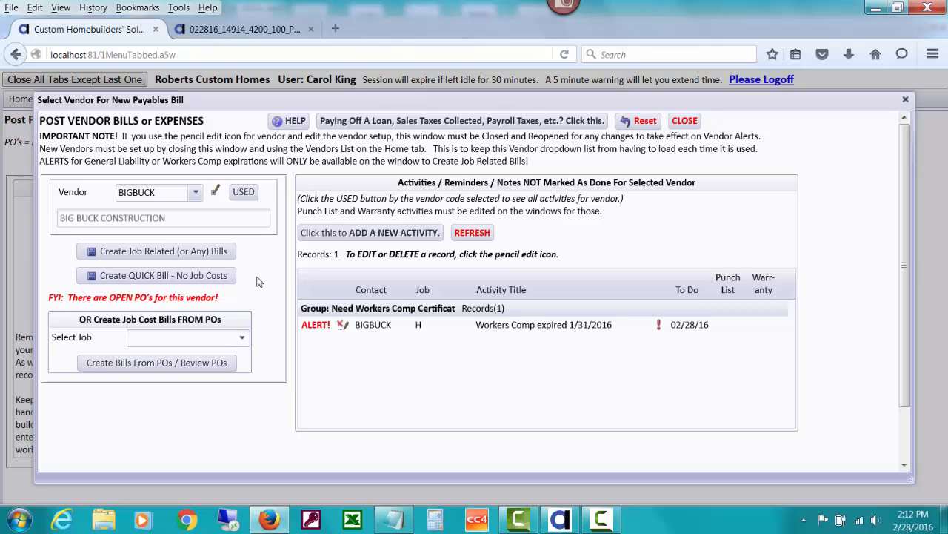
left_click(211, 251)
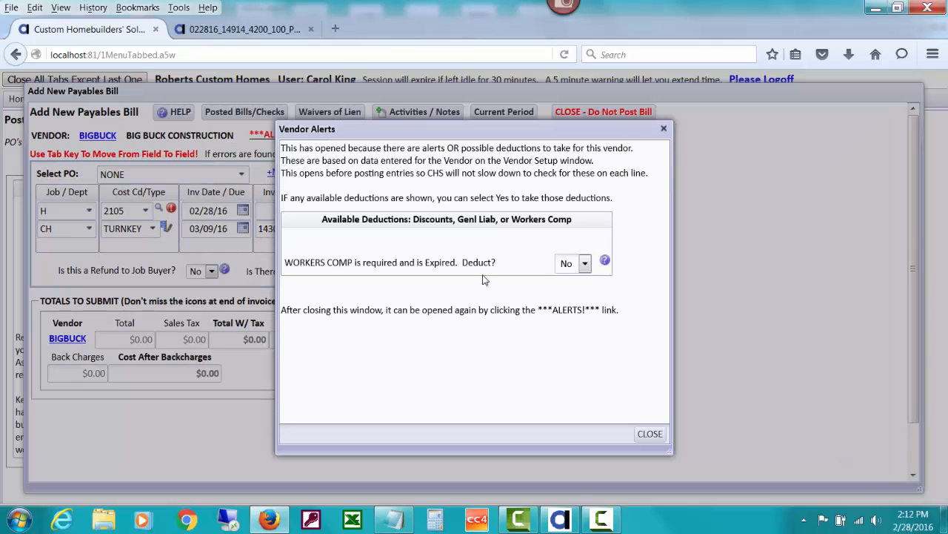
left_click(649, 433)
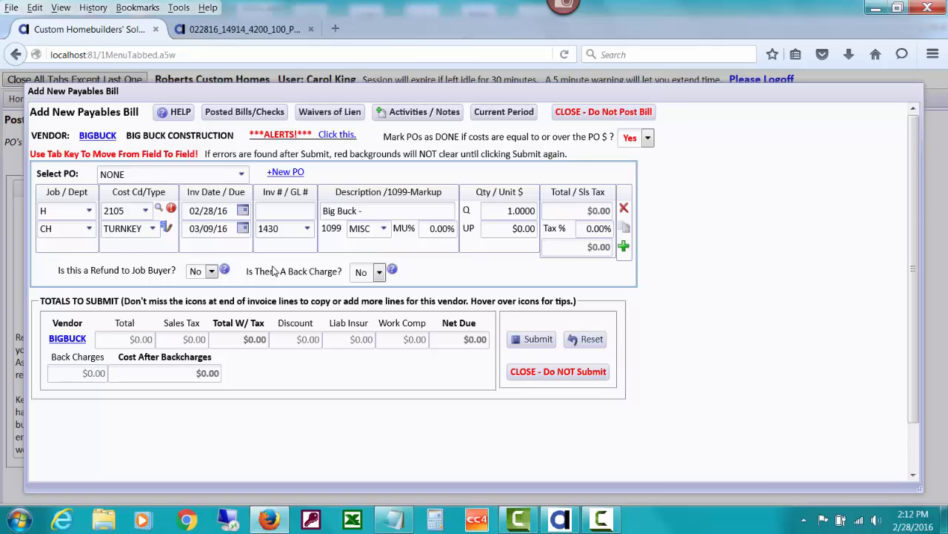
Set the bill line's job to VISTAV3811 and the invoice number to 12345.
left_click(66, 213)
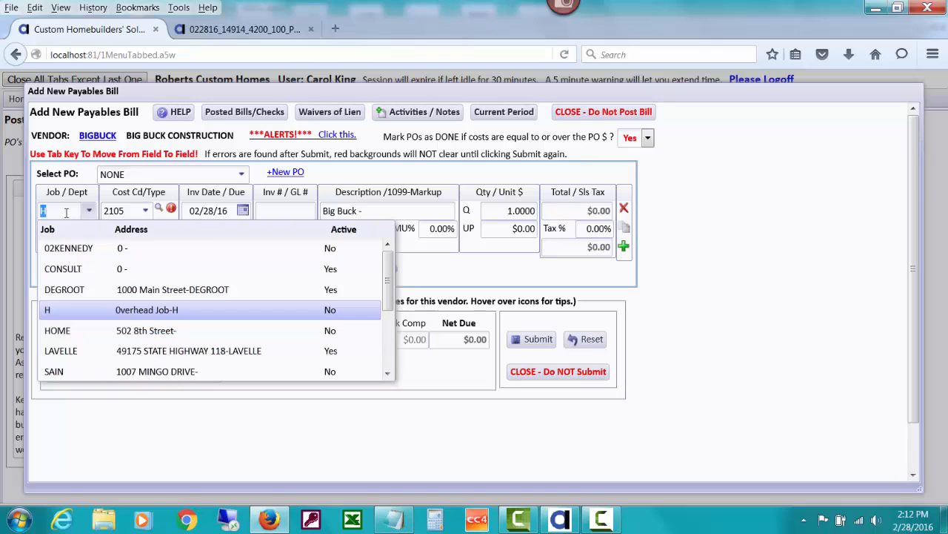
type("v")
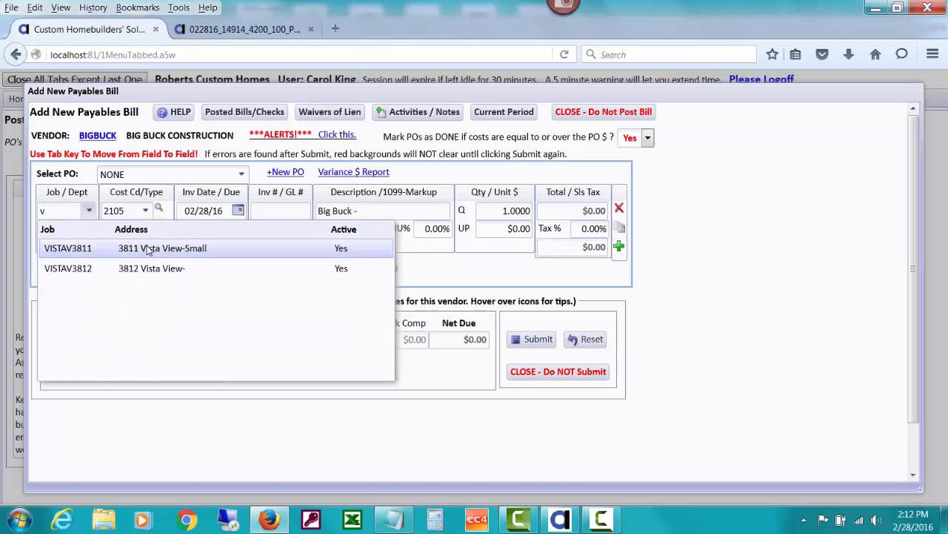
left_click(147, 248)
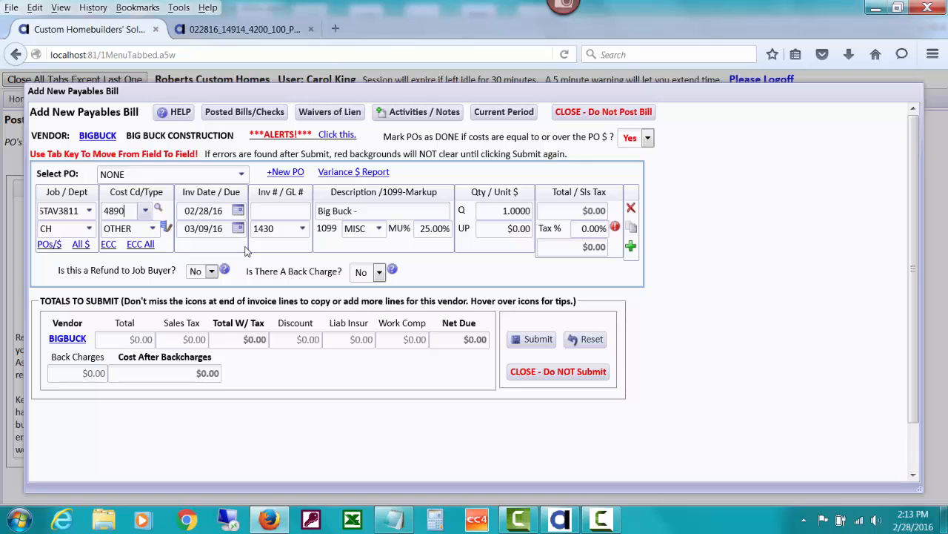
left_click(256, 210)
type("12345")
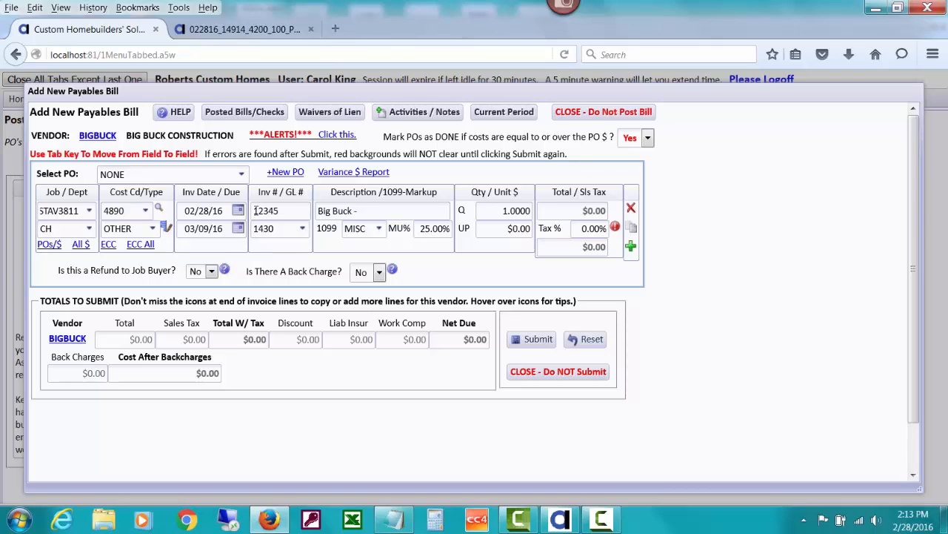
key("Tab")
key("Tab")
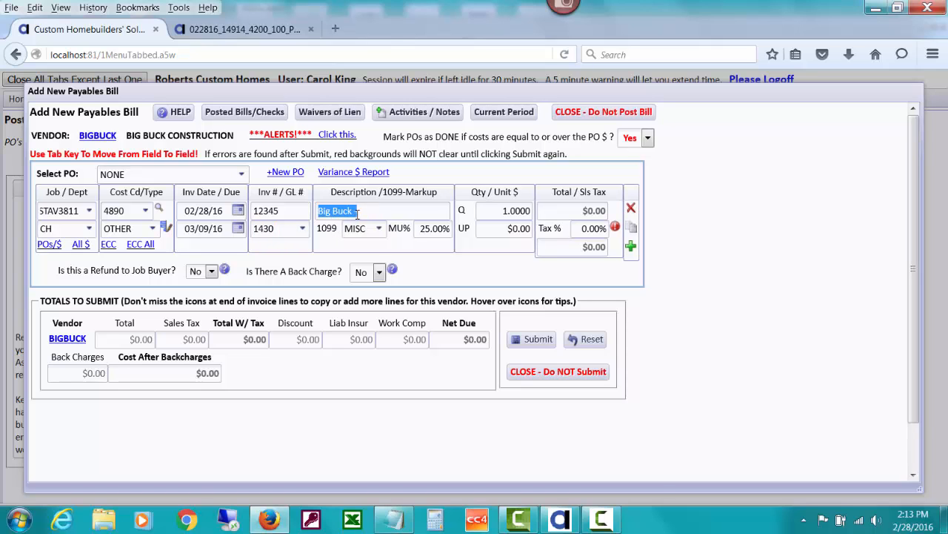
Set the line description to Big Buck - Repair Trim Damage, checking the back-charge guide first.
left_click(248, 37)
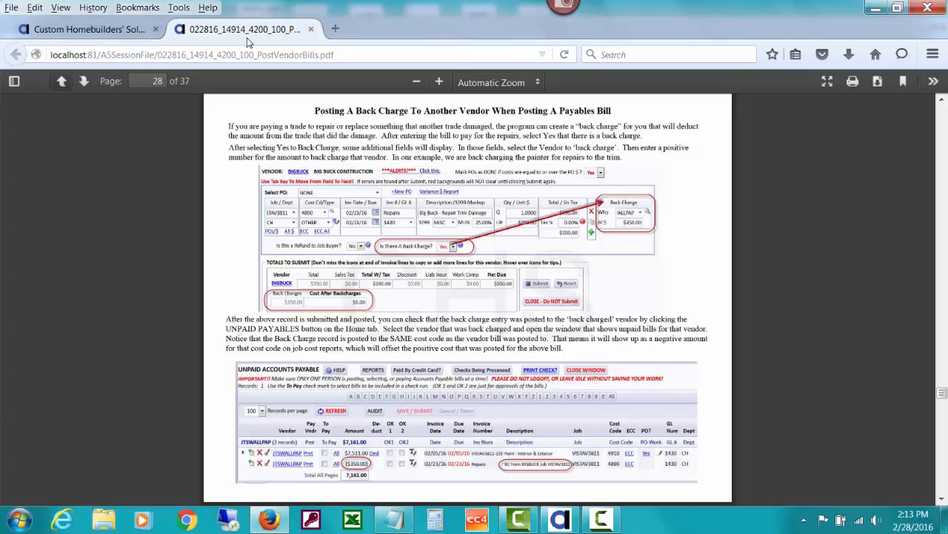
left_click(123, 28)
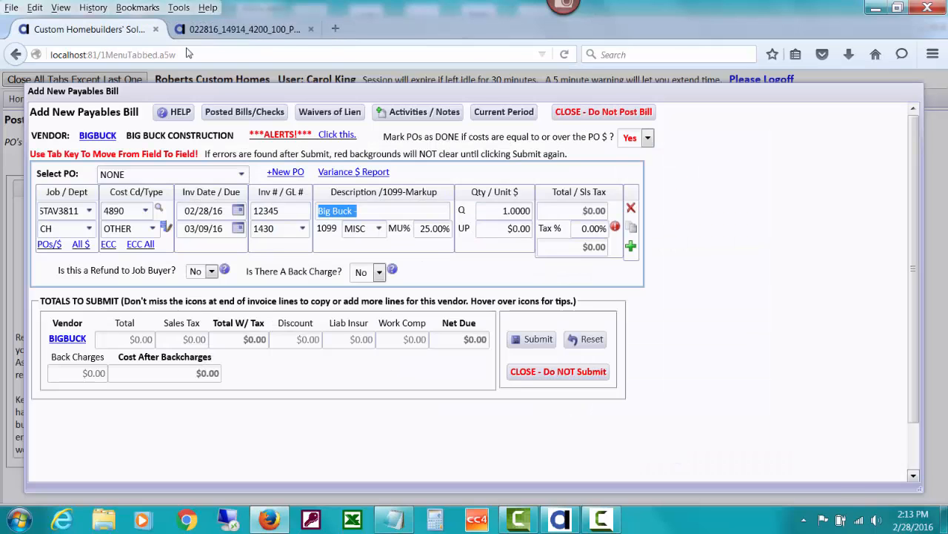
left_click(367, 214)
type("R")
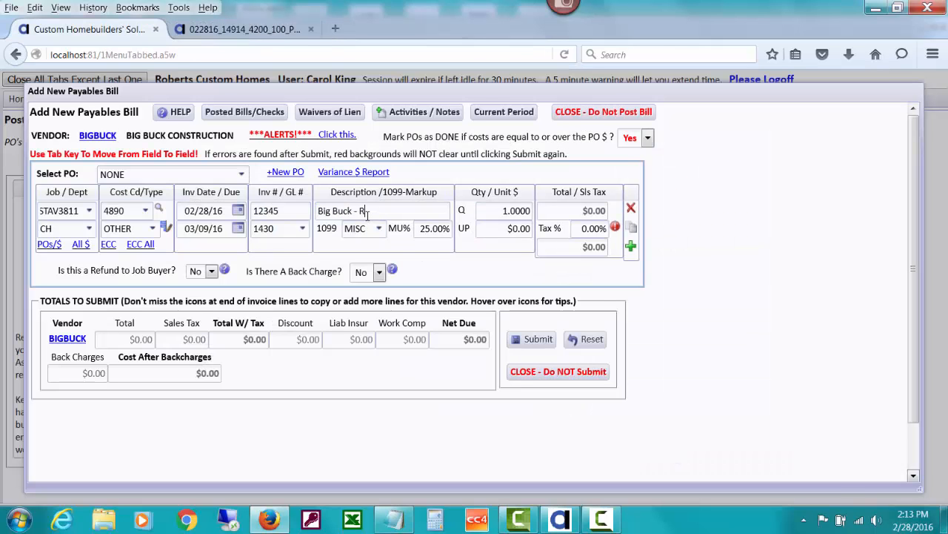
type("epair Trim Damage")
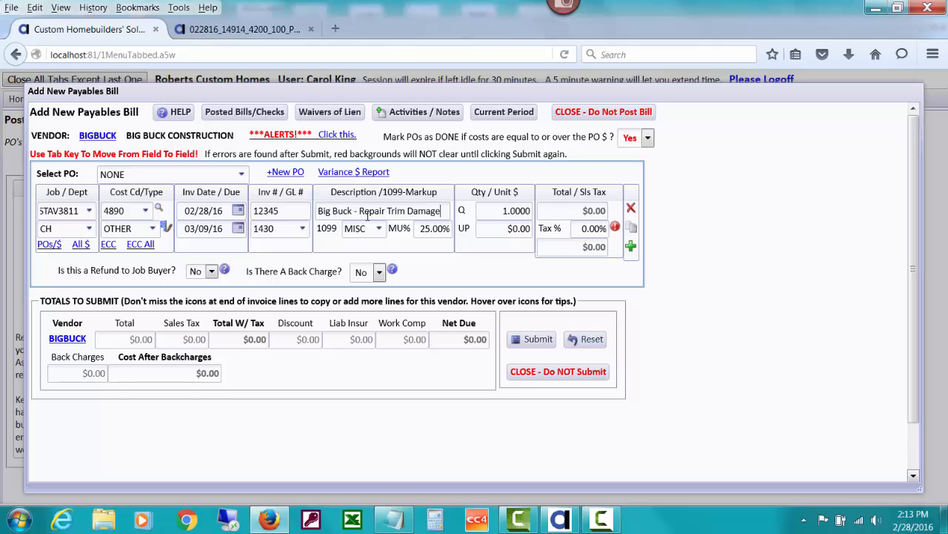
Enter a unit price of $350.00 for the bill line.
key("Tab")
key("Tab")
key("Tab")
key("Tab")
type("350")
key("Tab")
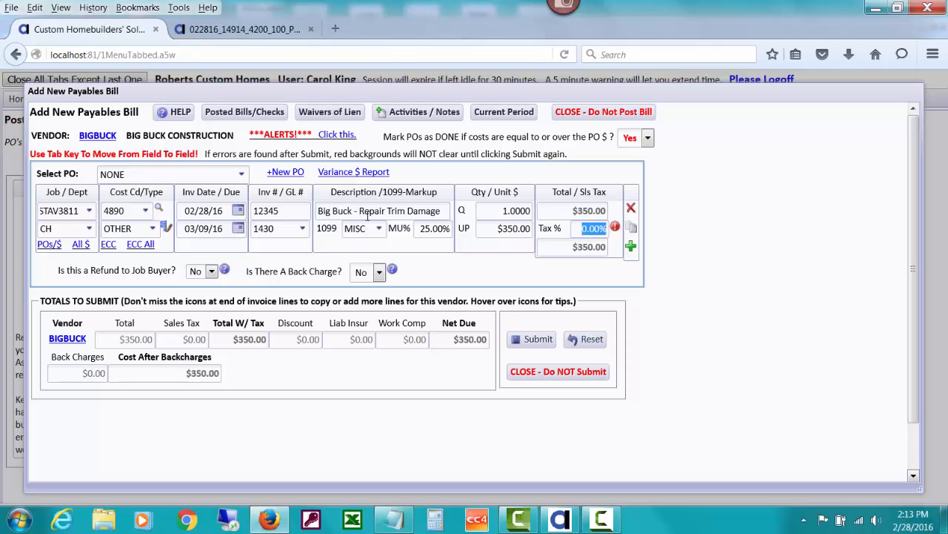
Read the back charge help and set Is There A Back Charge to Yes.
left_click(392, 269)
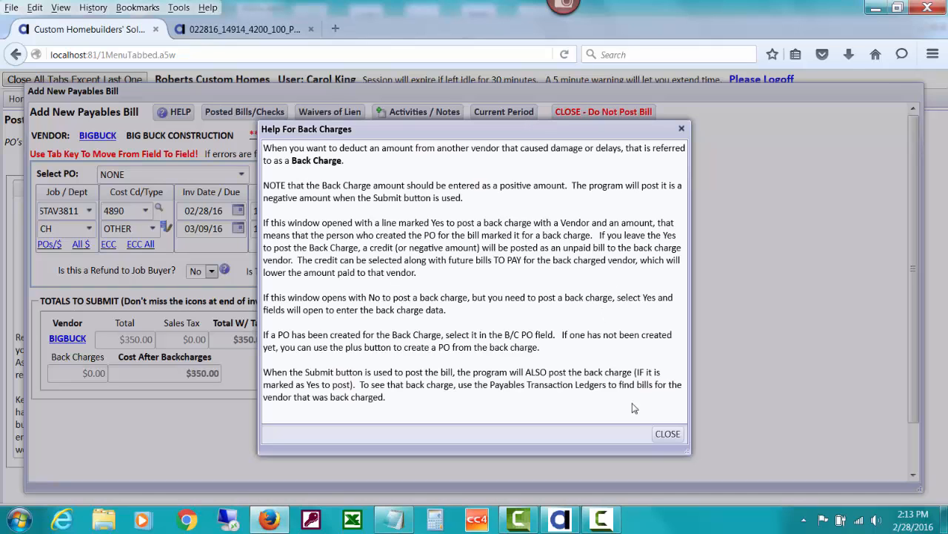
left_click(667, 434)
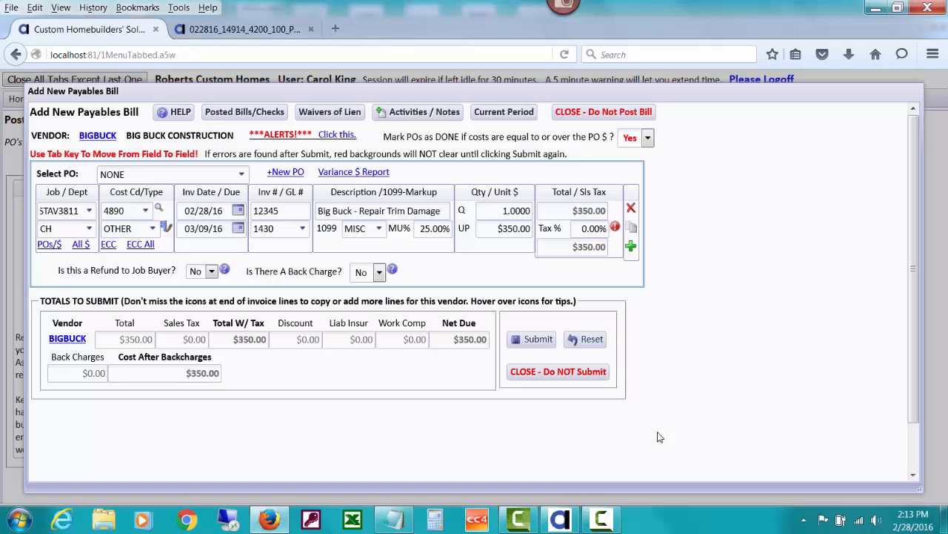
left_click(379, 272)
left_click(360, 291)
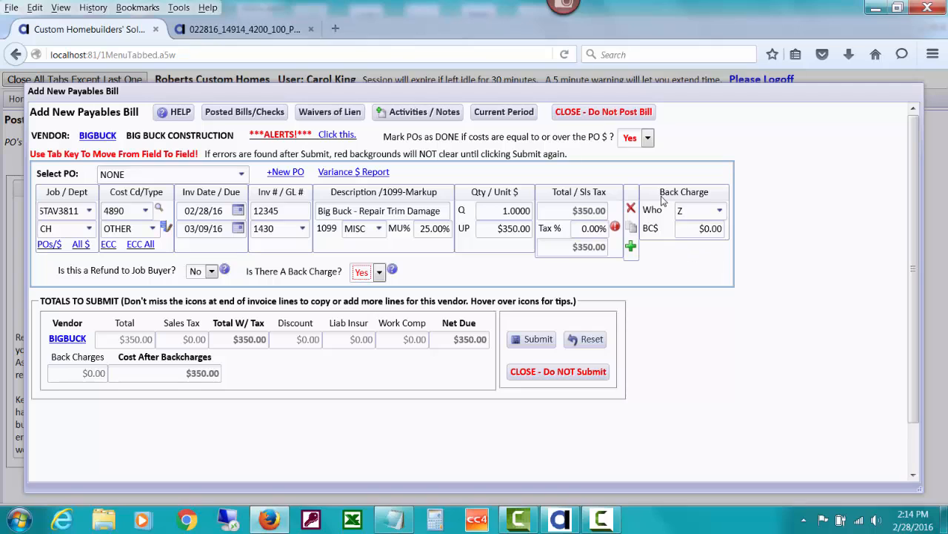
Choose JTSWALLPAP (JTs Wallpaper & Paint) as the back-charged vendor.
left_click(691, 210)
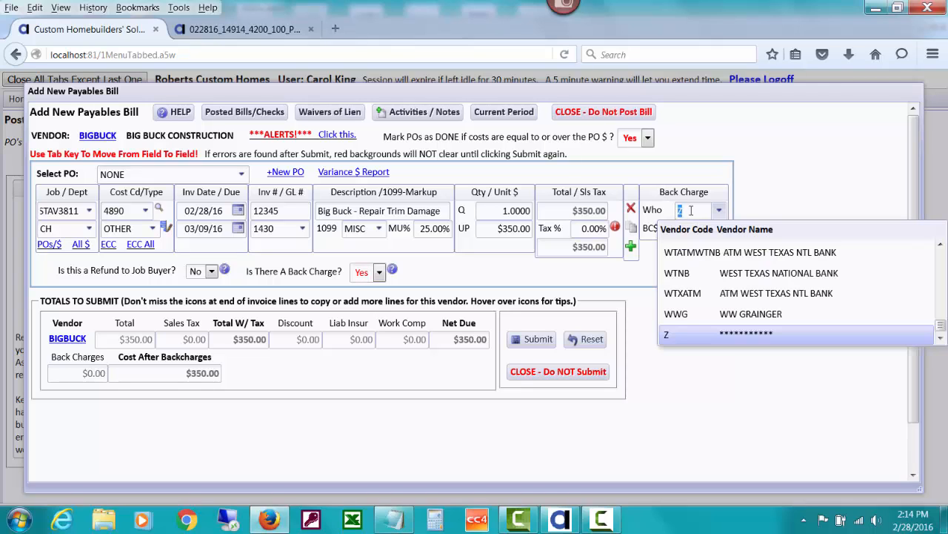
type("jt")
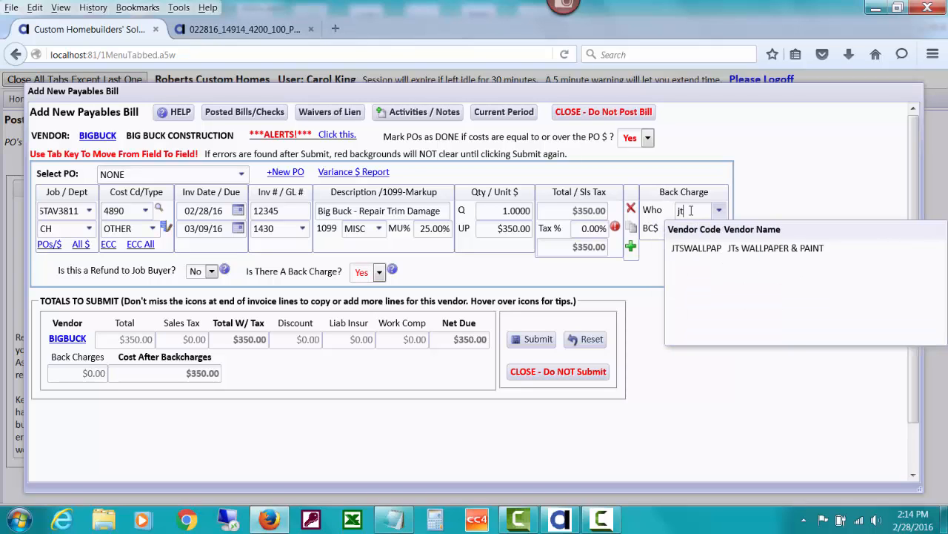
left_click(775, 249)
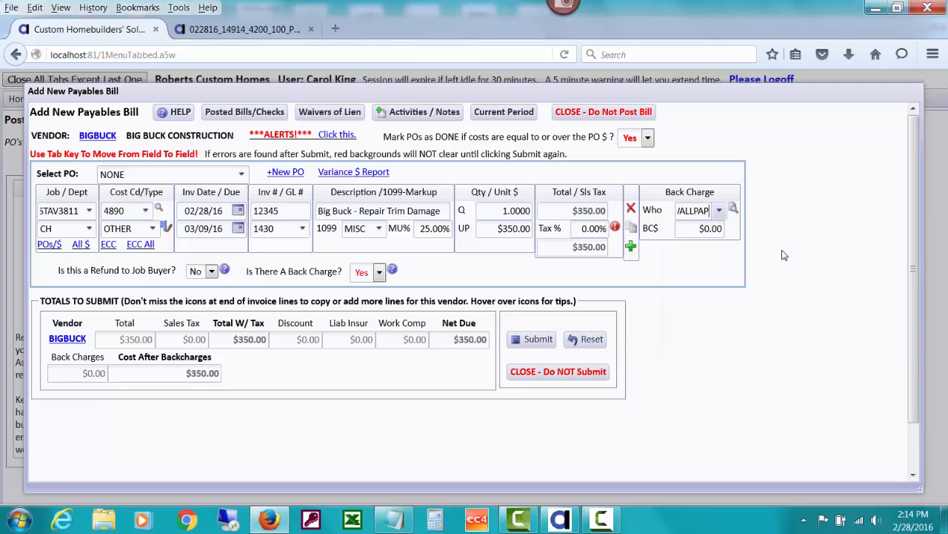
left_click(717, 211)
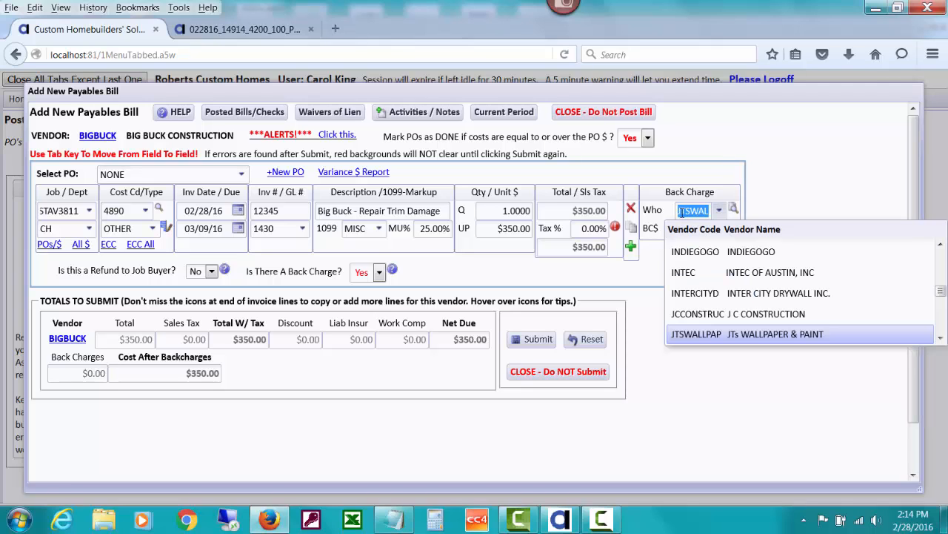
left_click(771, 194)
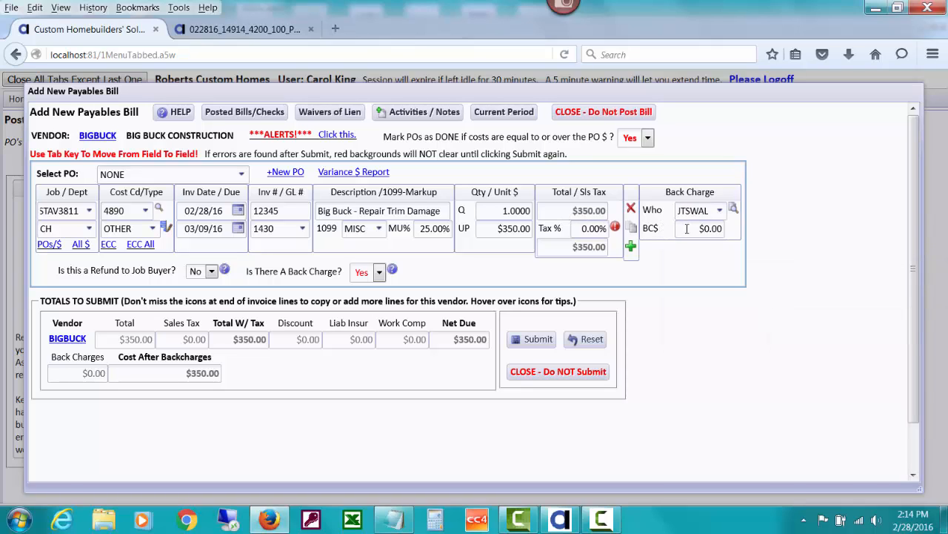
Set the back charge amount to $350.
left_click(687, 228)
type("350")
key("Tab")
Submit the bill, continuing past the alerts, and post it as UNPAID to pay later.
left_click(126, 210)
left_click(528, 339)
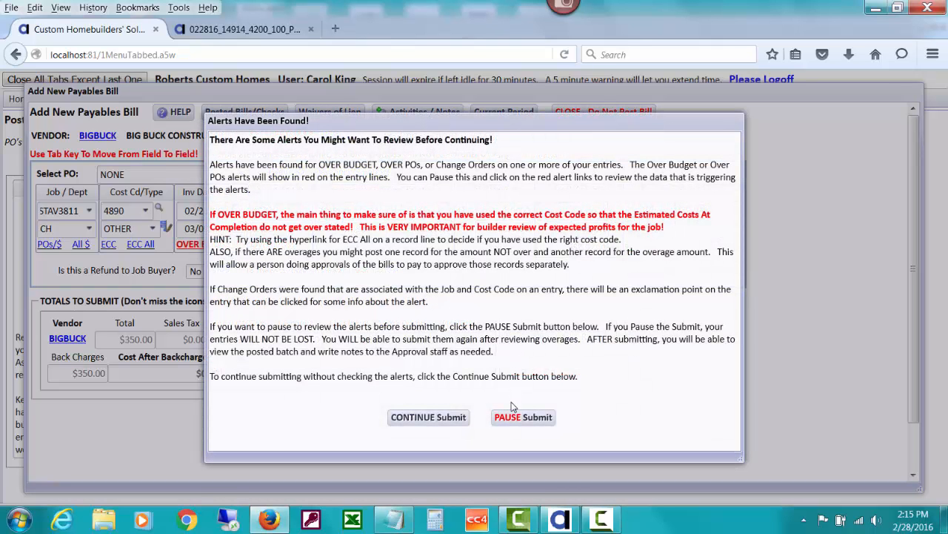
left_click(451, 417)
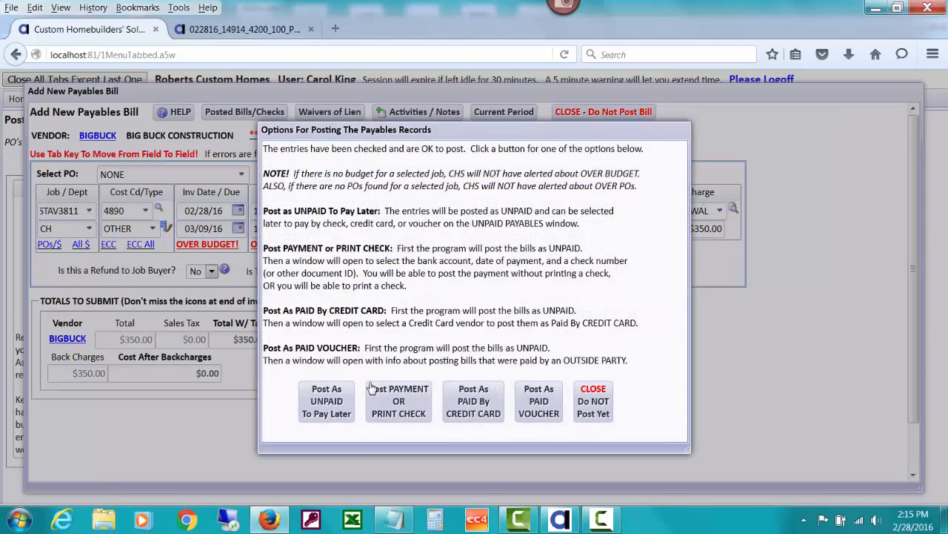
left_click(341, 403)
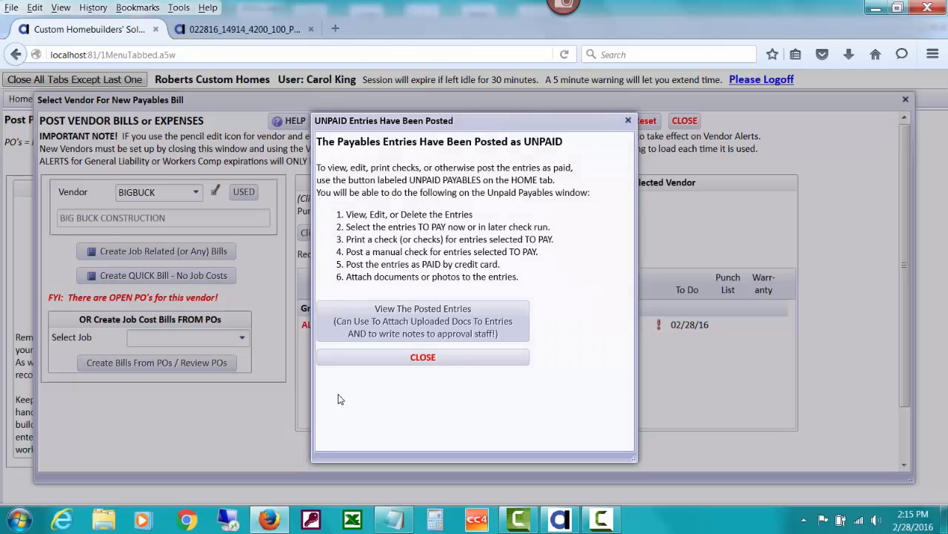
Review the posted batch entries, then close the posting and vendor bill windows.
left_click(398, 326)
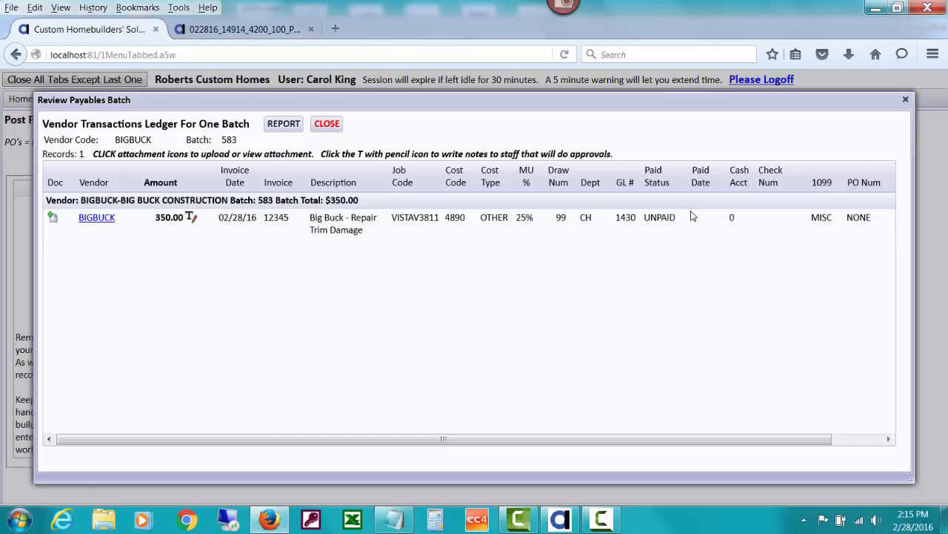
left_click(327, 124)
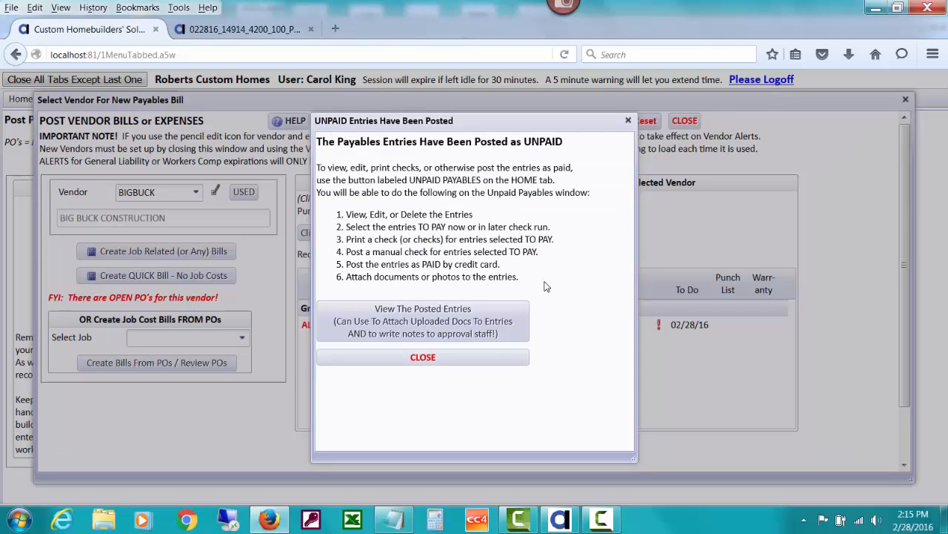
left_click(483, 357)
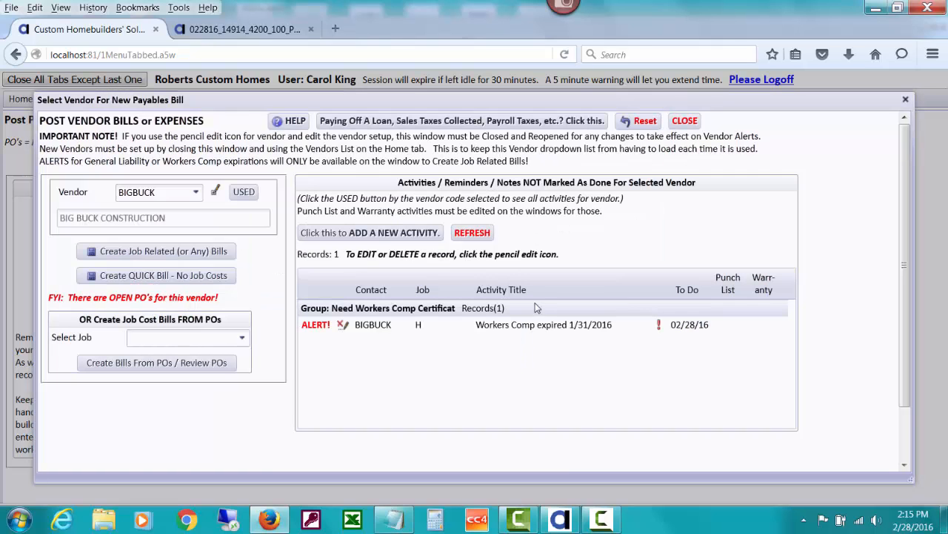
left_click(685, 120)
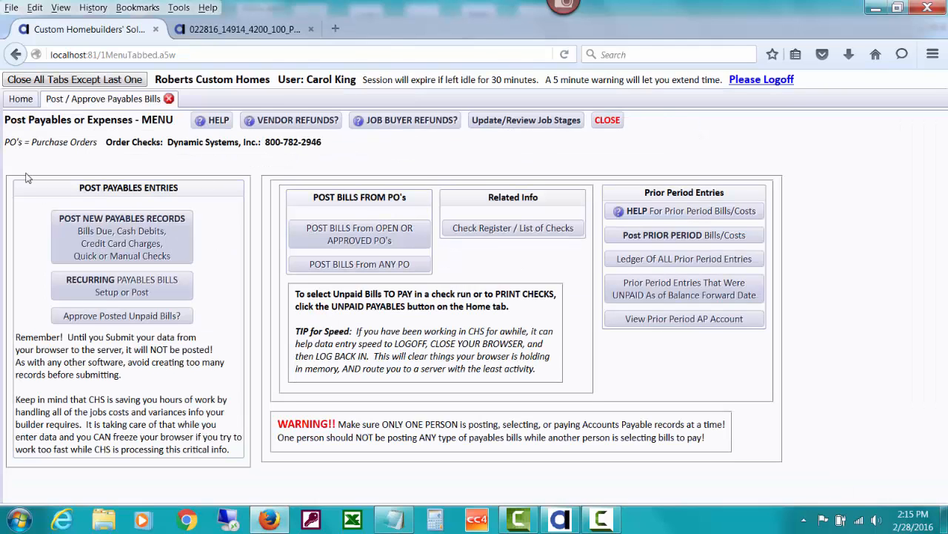
Open the unpaid payables for vendor JTSWALLPAP from the Home tab's Unpaid Payables menu.
left_click(21, 98)
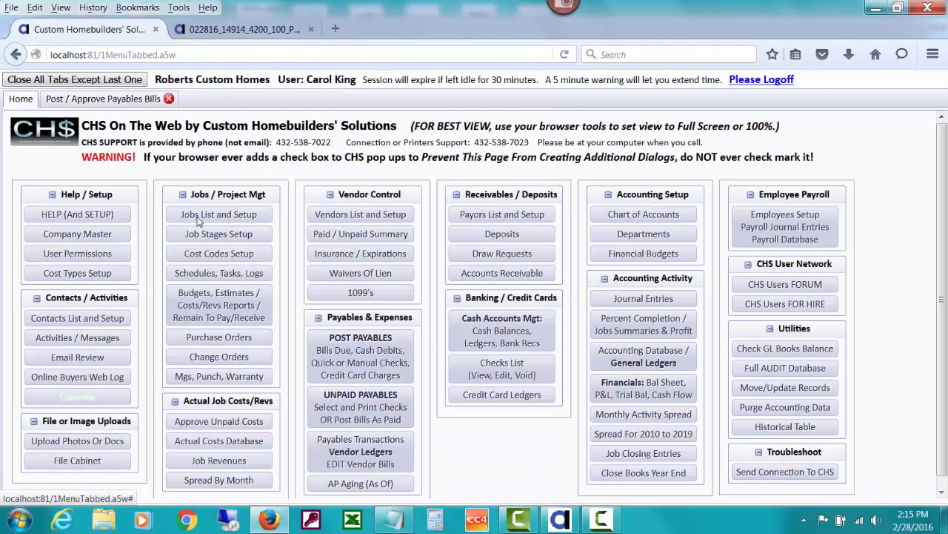
left_click(345, 398)
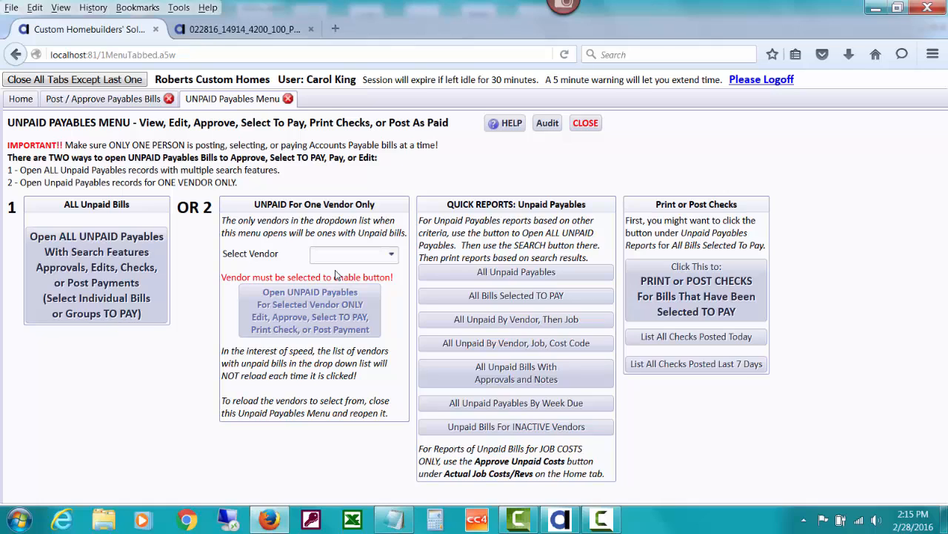
left_click(364, 255)
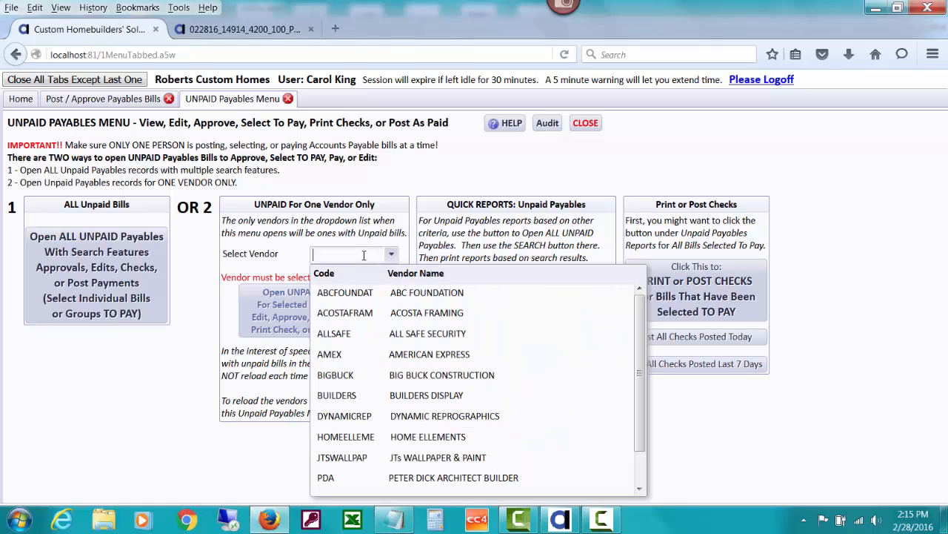
type("jt")
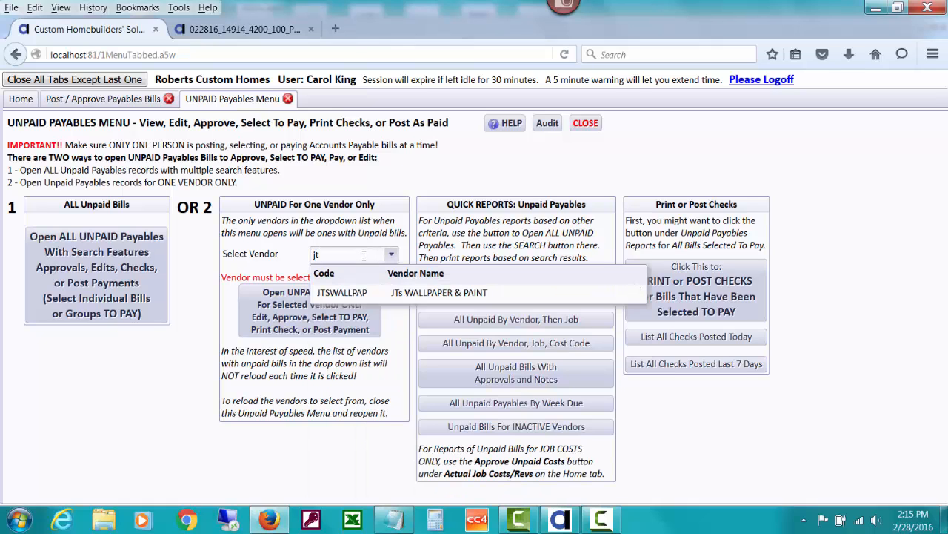
left_click(386, 294)
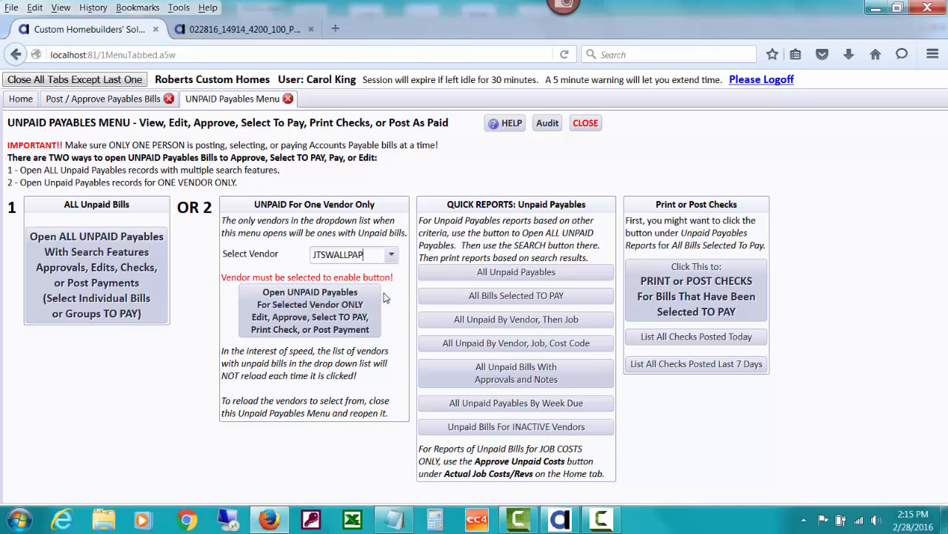
left_click(350, 311)
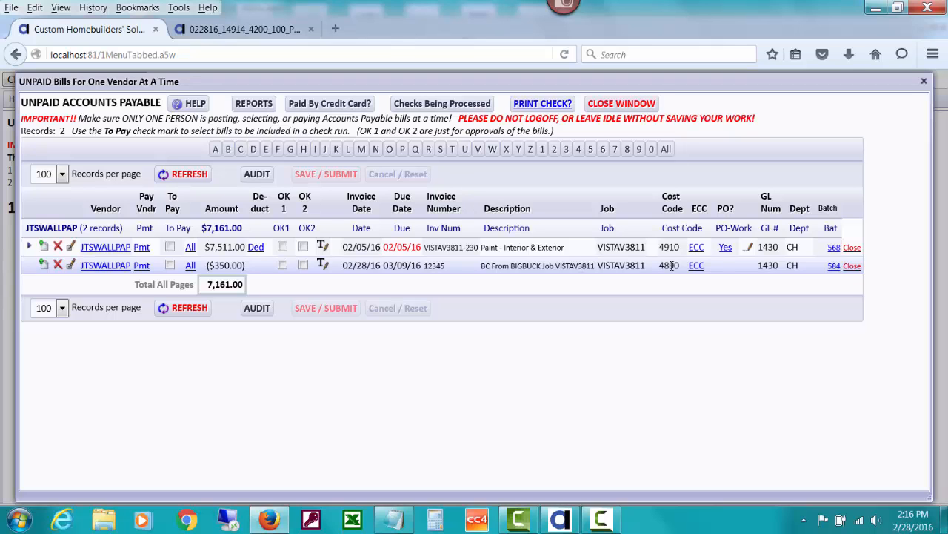
Open the Actual Job Costs Detail report for job VISTAV3811 and review the exterior trim entries for both vendors.
left_click(597, 106)
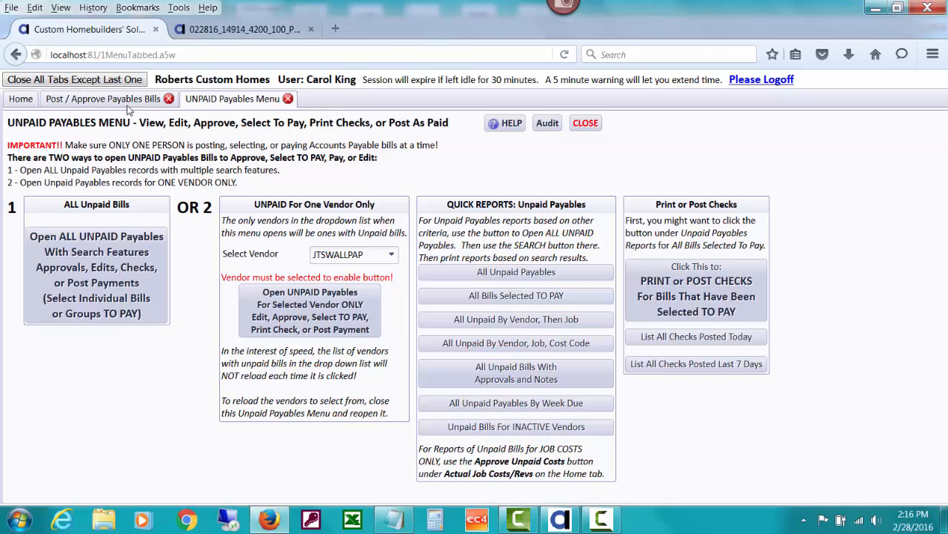
left_click(24, 98)
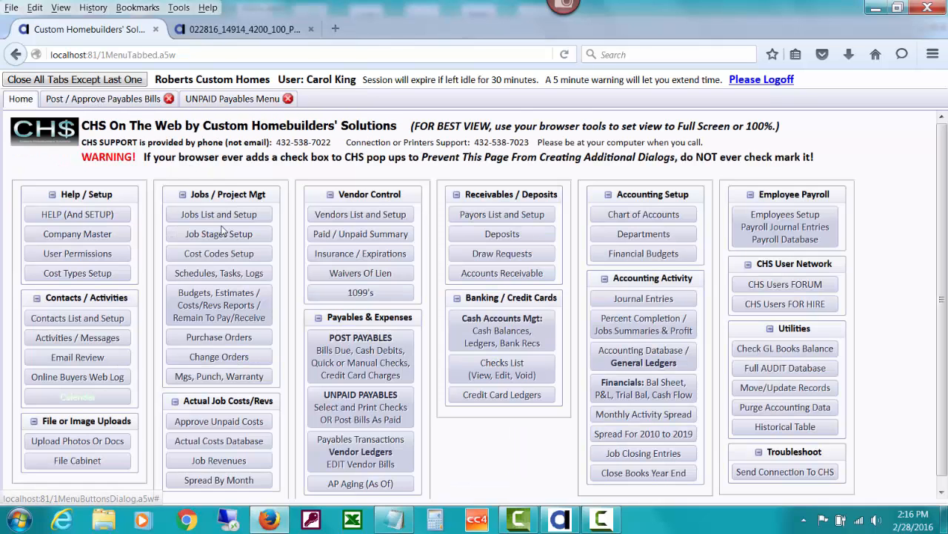
left_click(237, 300)
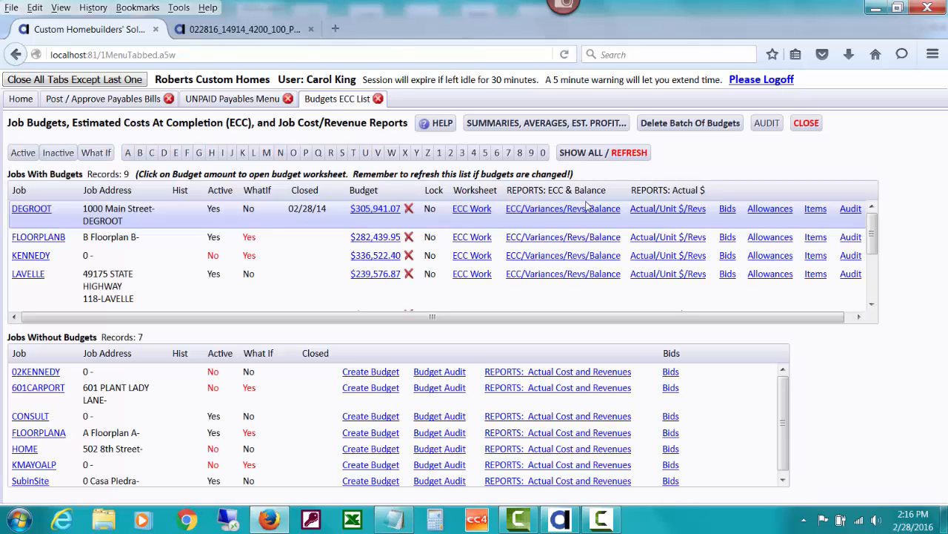
scroll(878, 271, "down", 3)
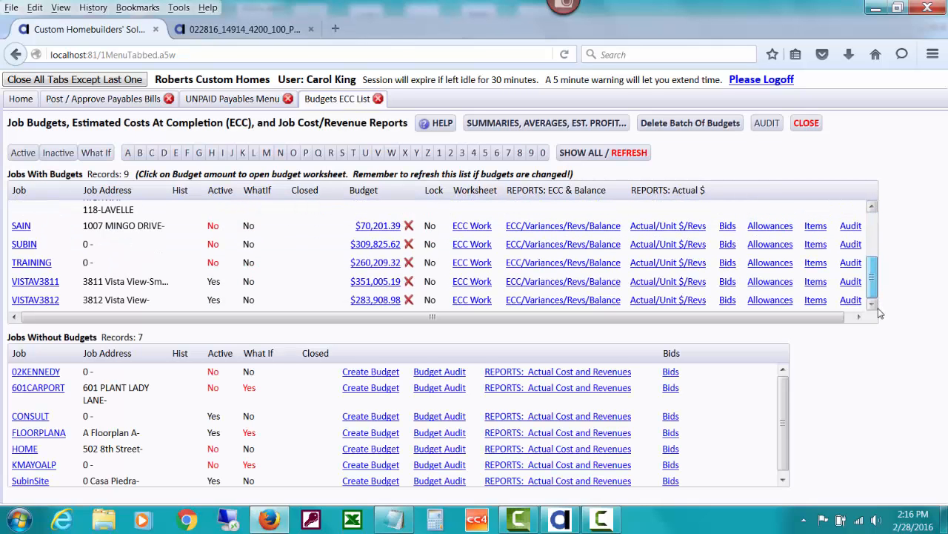
left_click(676, 283)
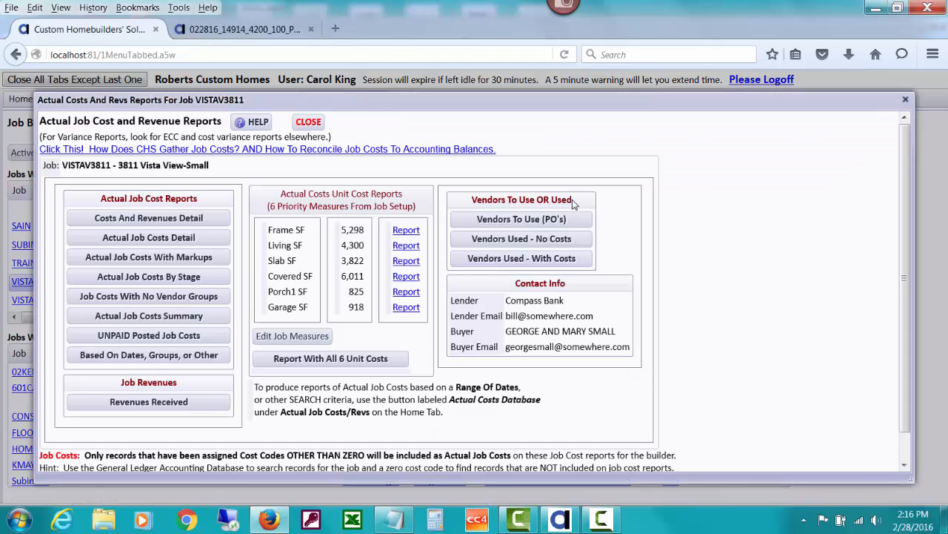
left_click(182, 237)
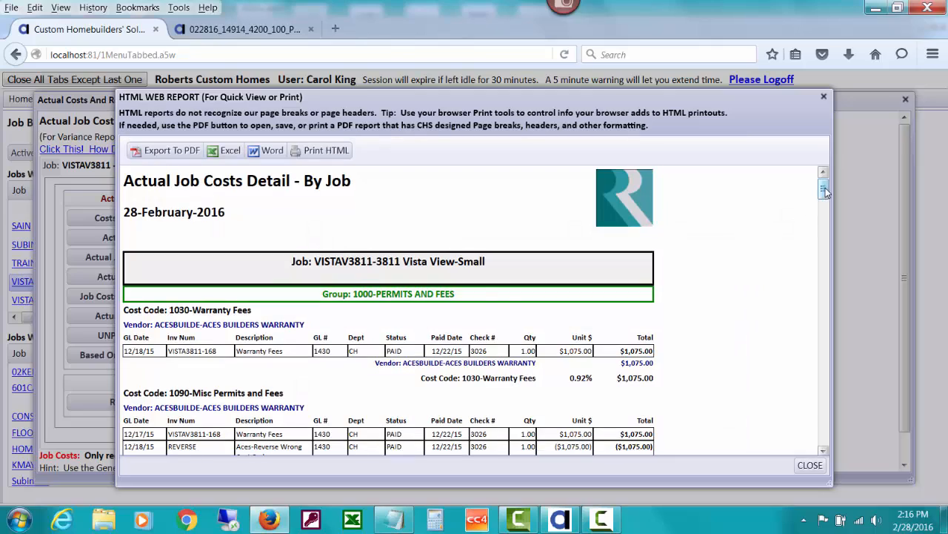
left_click_drag(823, 190, 824, 391)
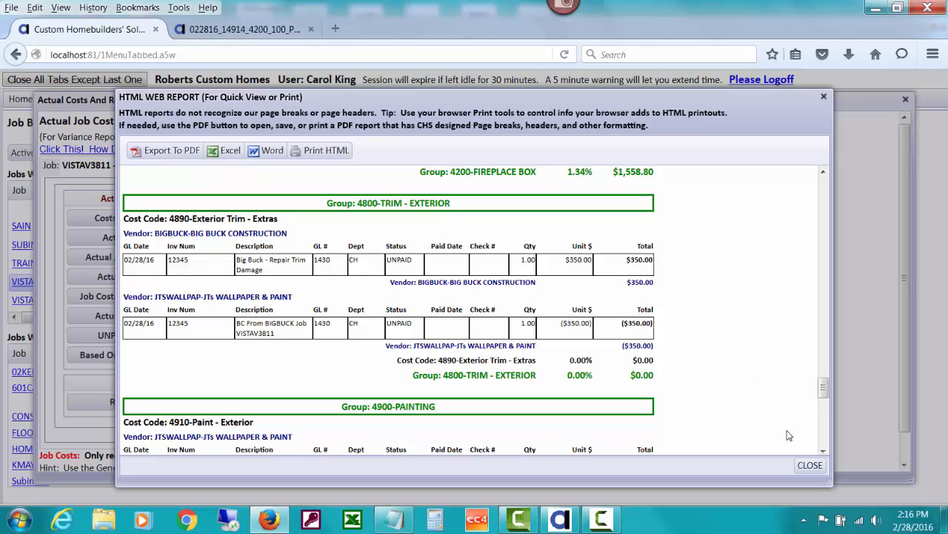
left_click(810, 463)
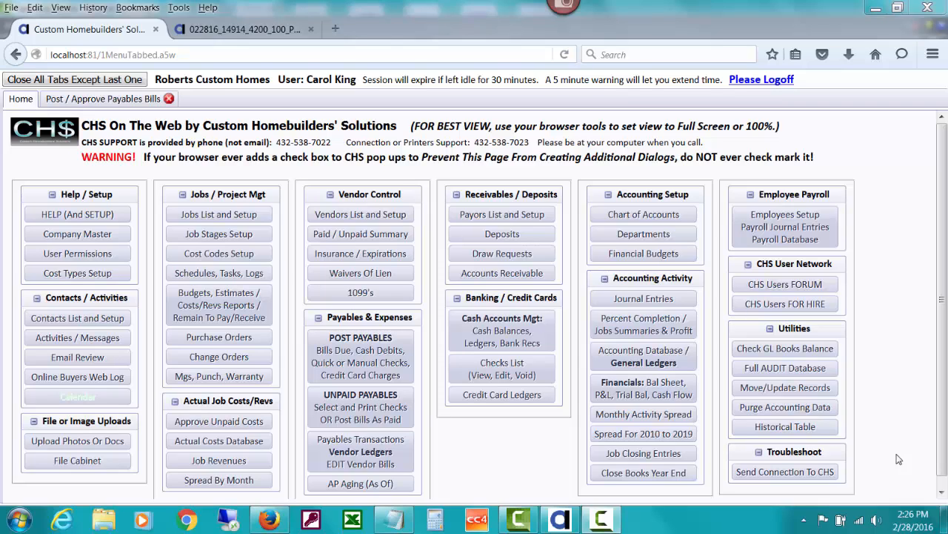
Start a new purchase order from scratch for job VISTAV3811 with vendor BIGBUCK.
left_click(210, 339)
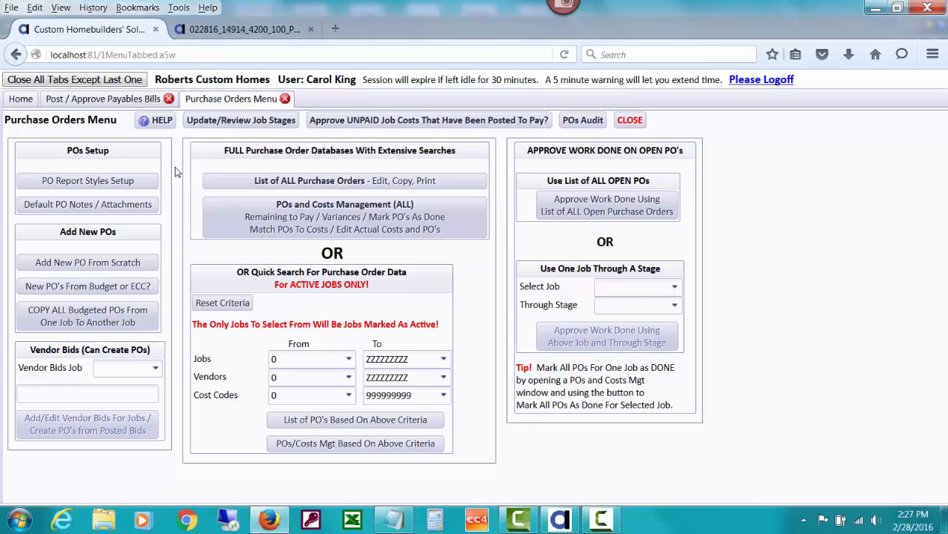
left_click(144, 256)
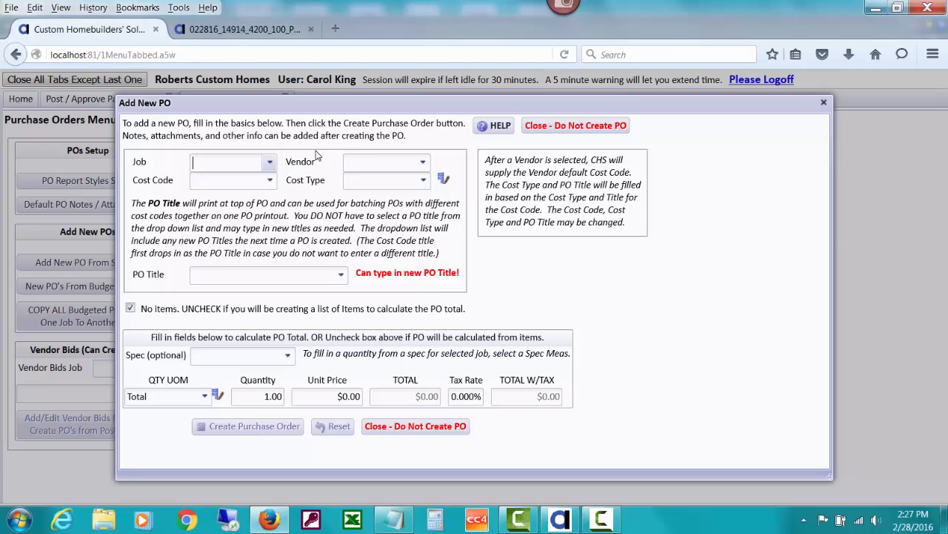
type("v")
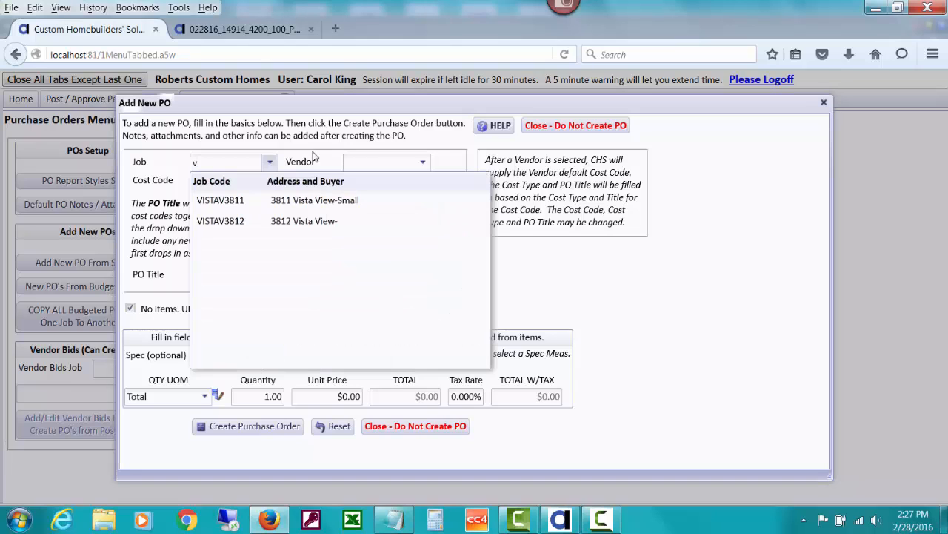
left_click(294, 199)
key("Tab")
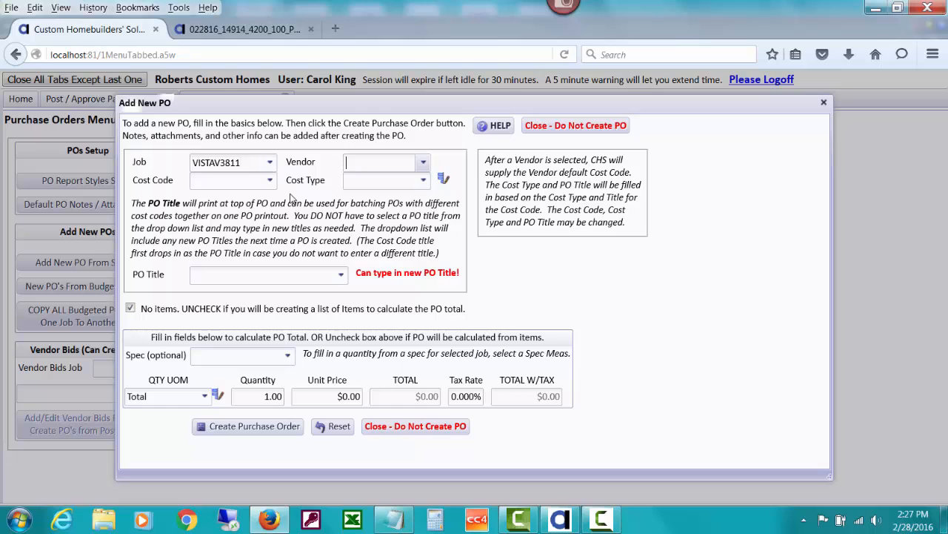
type("big")
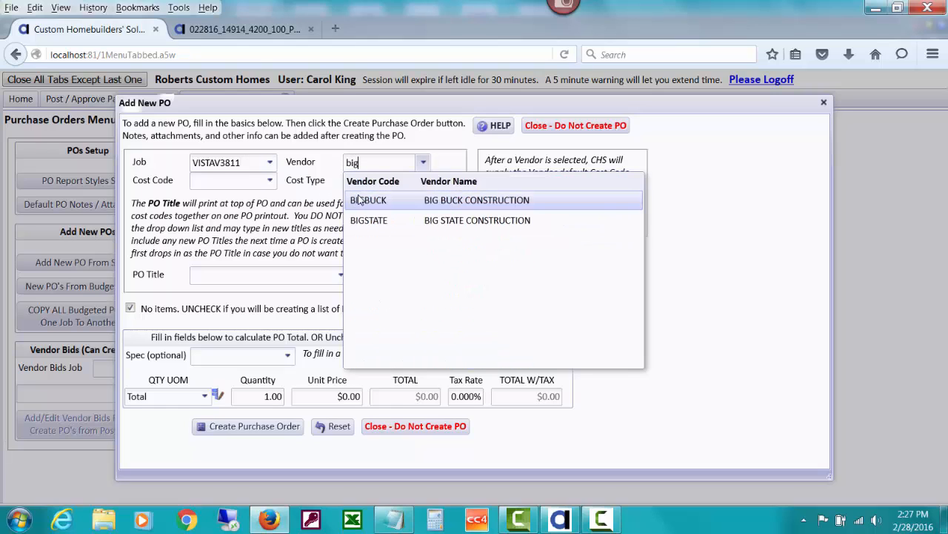
left_click(359, 200)
Set the PO cost code to 4890 and the cost type to LABOR.
left_click(221, 177)
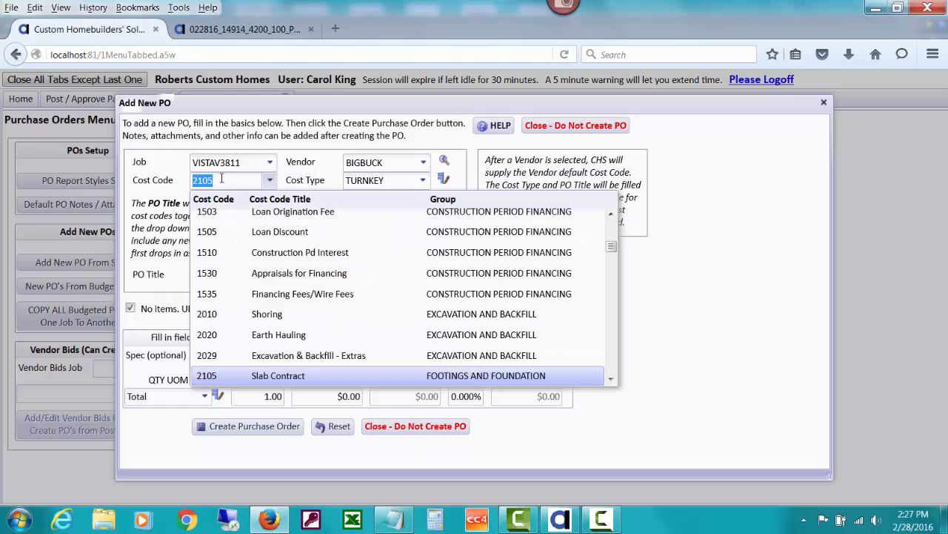
type("4890")
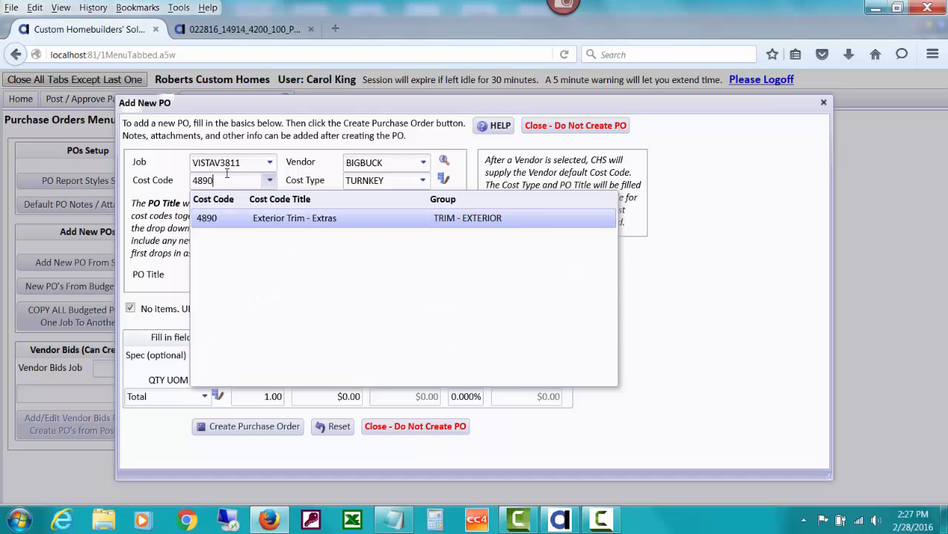
key("Return")
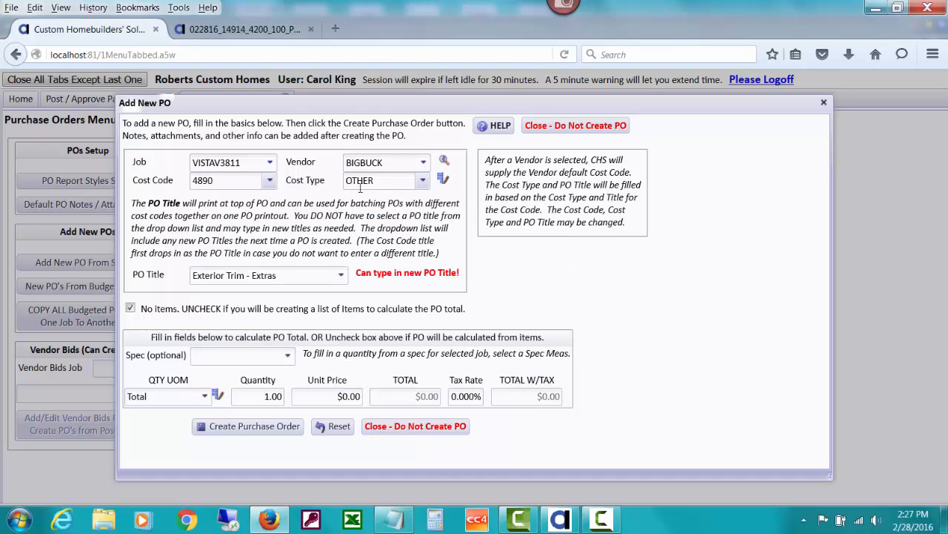
left_click(361, 183)
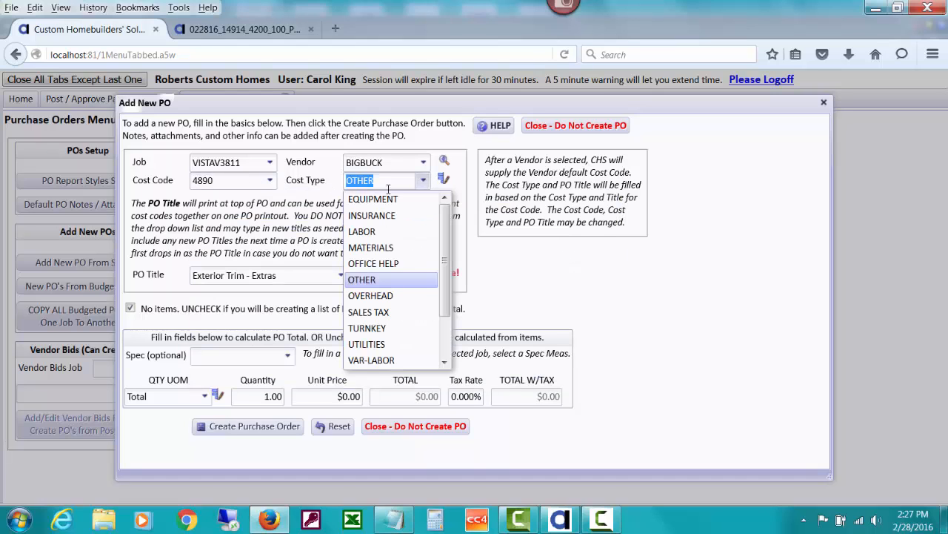
left_click(383, 233)
Retitle the PO as Exterior Trim Rprs-Painter Dmg.
left_click(280, 274)
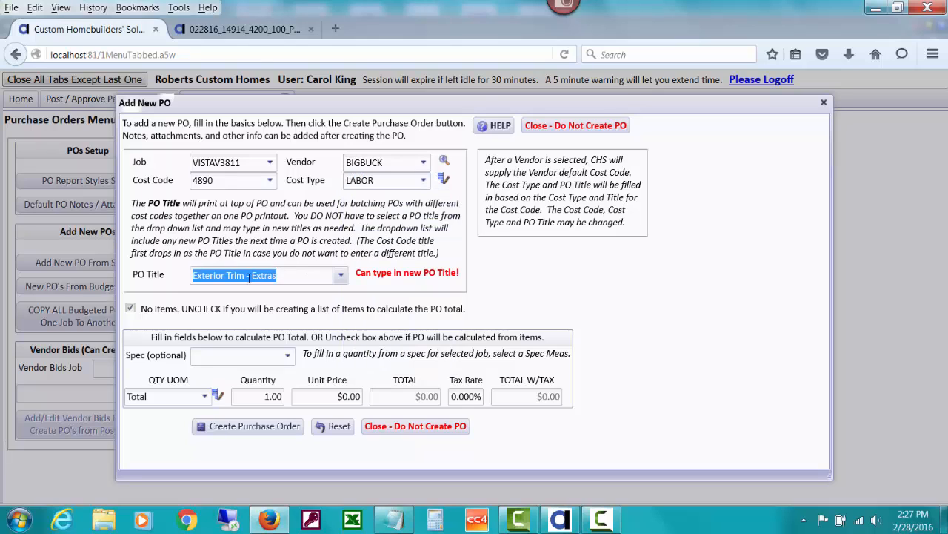
left_click(191, 279)
left_click_drag(191, 279, 308, 270)
type("Exterior Trim Rprs-")
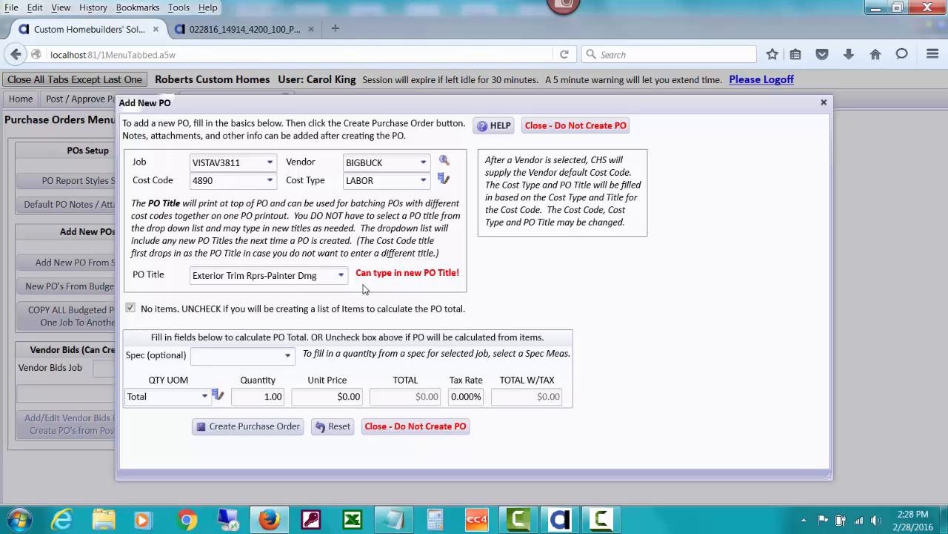
Set the PO unit price to $350 and create the purchase order.
left_click(334, 393)
type("350")
key("Tab")
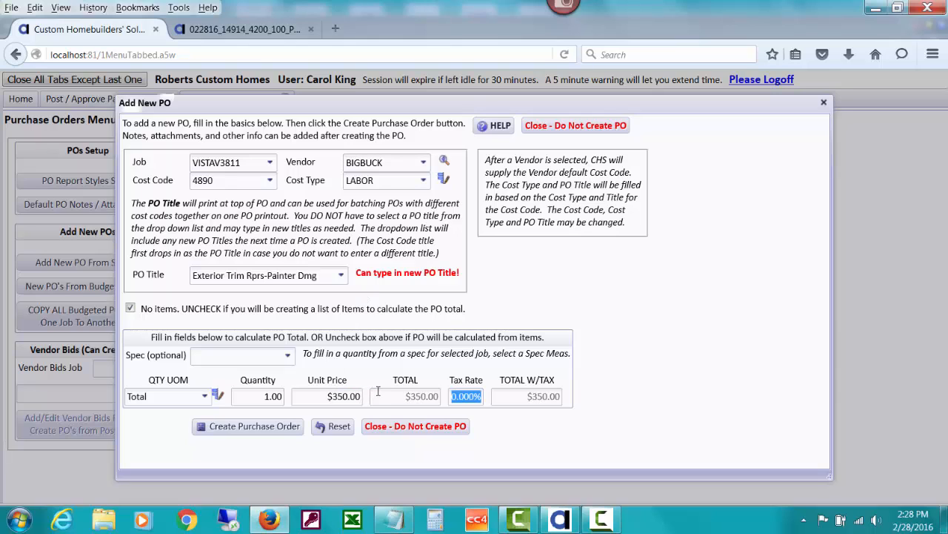
left_click(250, 427)
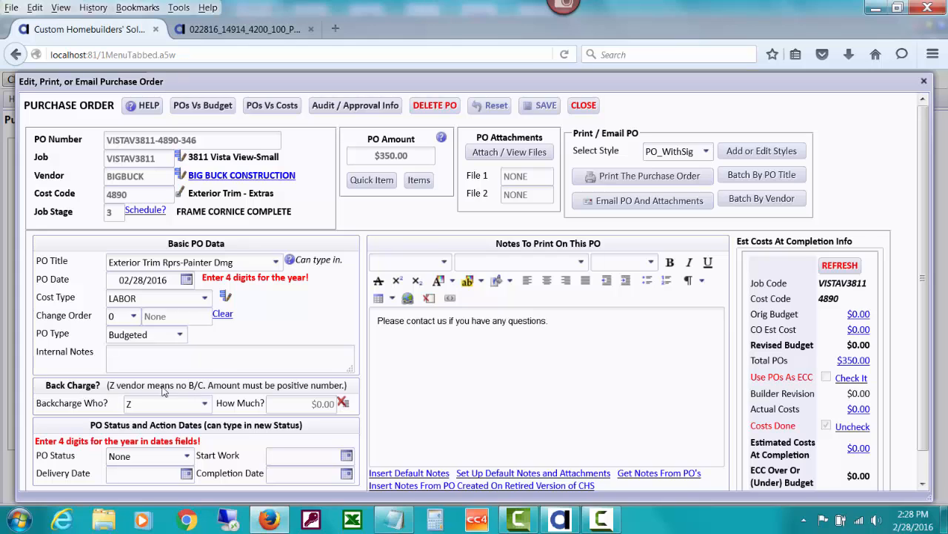
Add a back charge of $350 to vendor JTSWALLPAP on the purchase order.
left_click(142, 403)
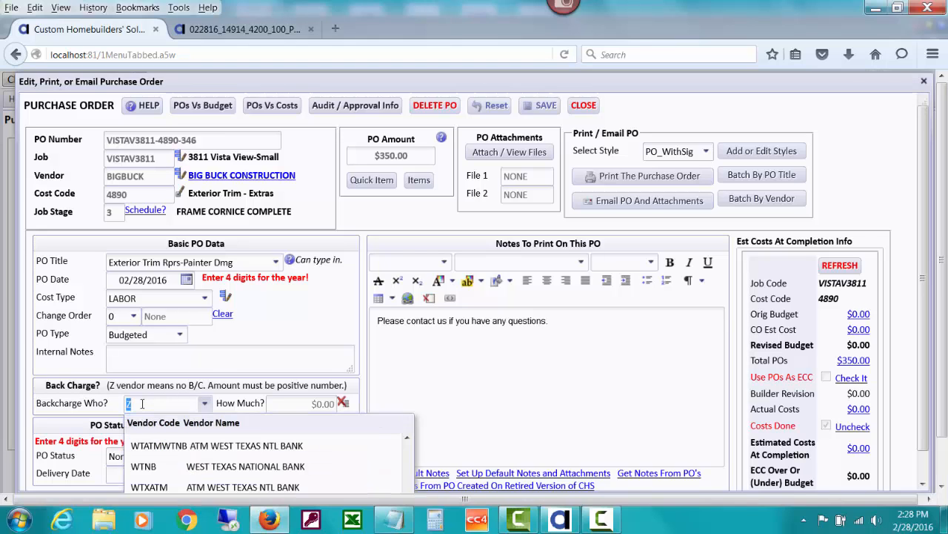
type("jt")
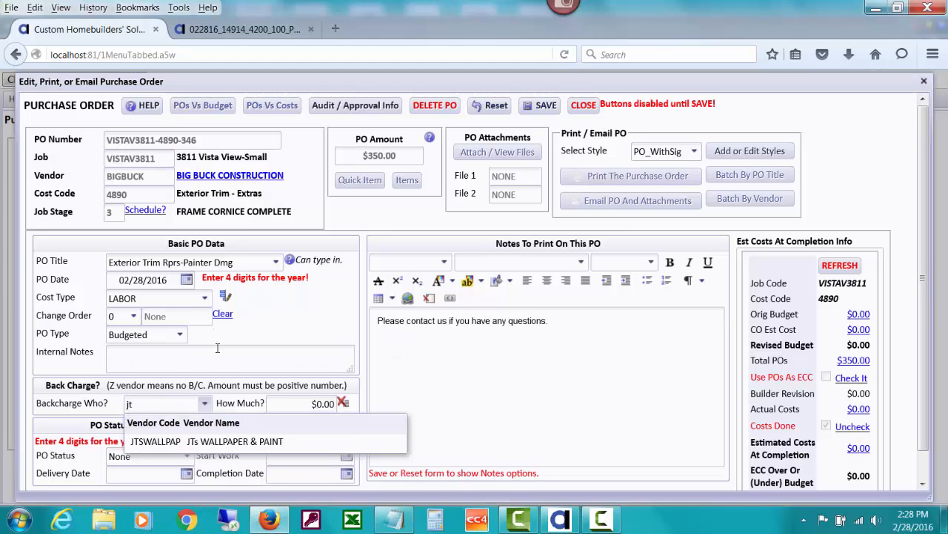
left_click(226, 441)
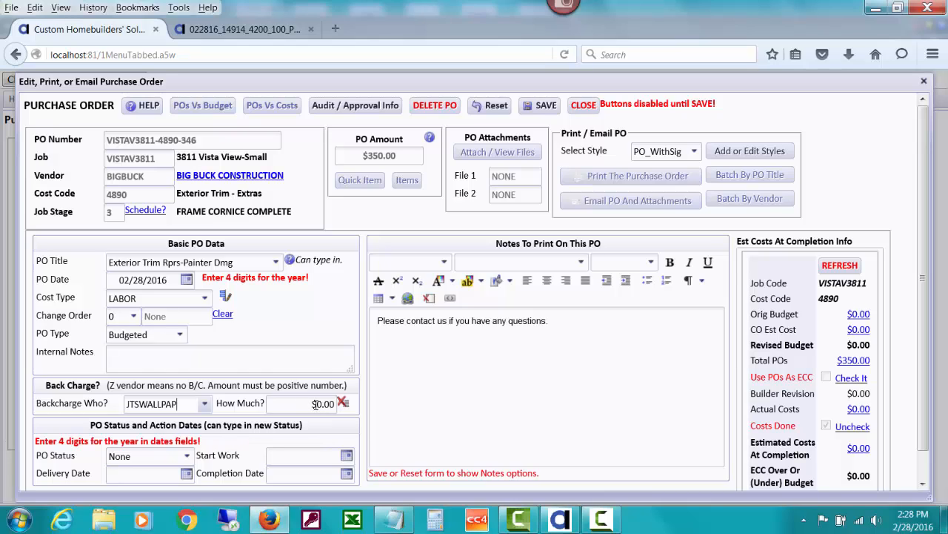
left_click(310, 402)
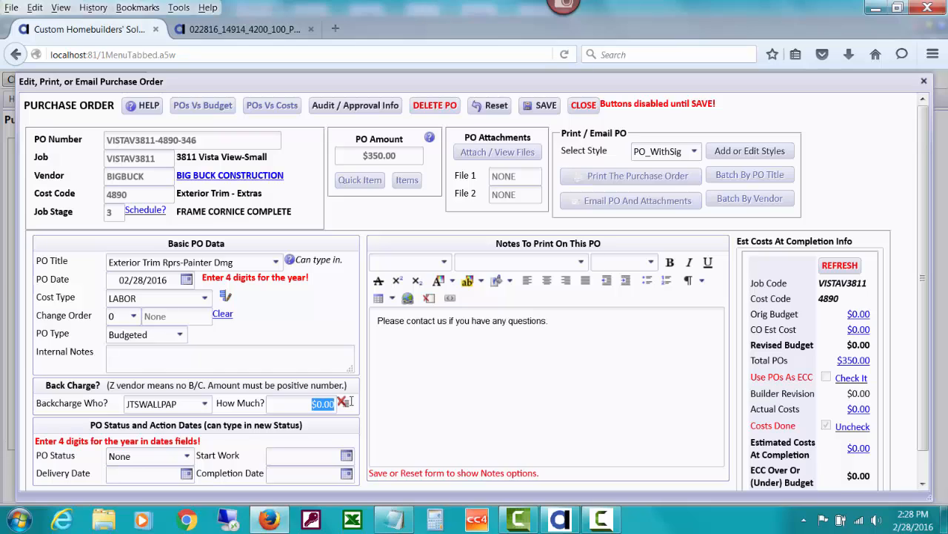
type("350")
key("Tab")
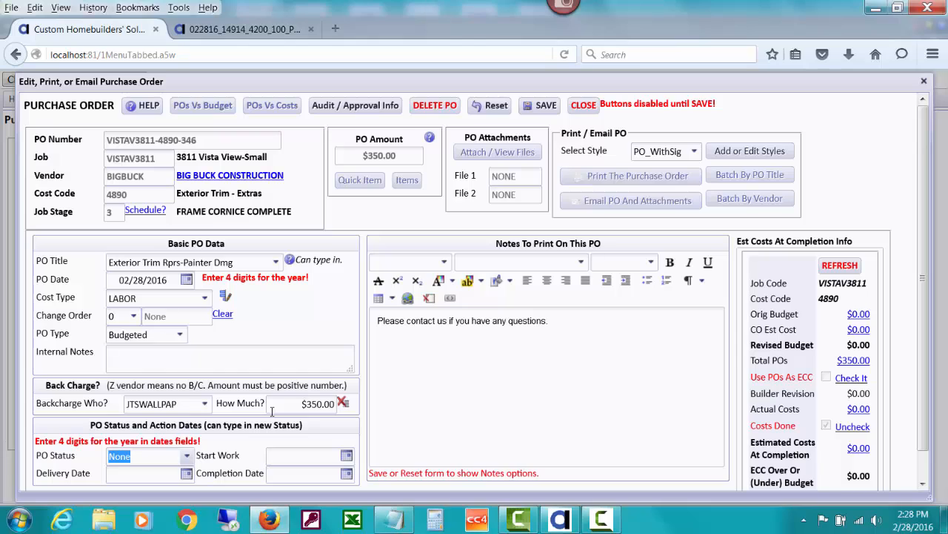
Save the purchase order, then close it and the Purchase Orders menu.
left_click(179, 336)
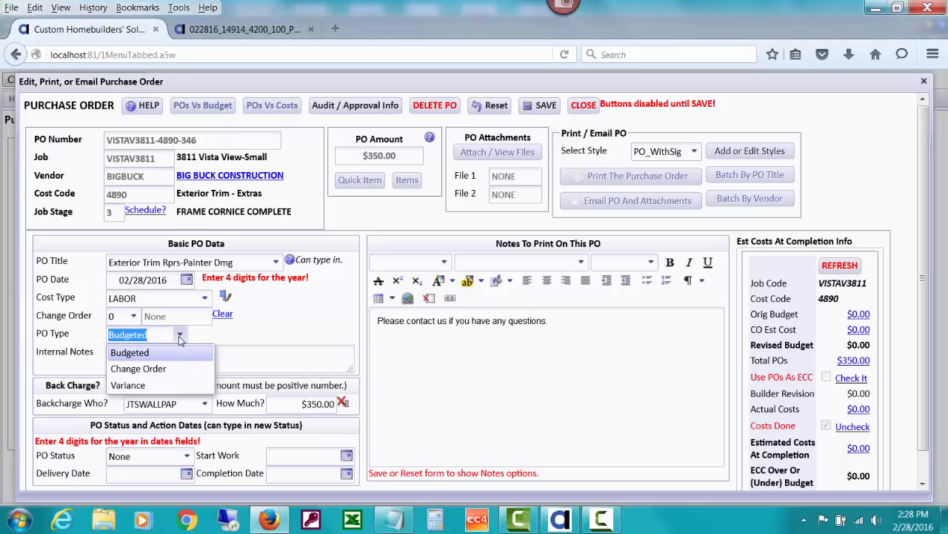
left_click(240, 340)
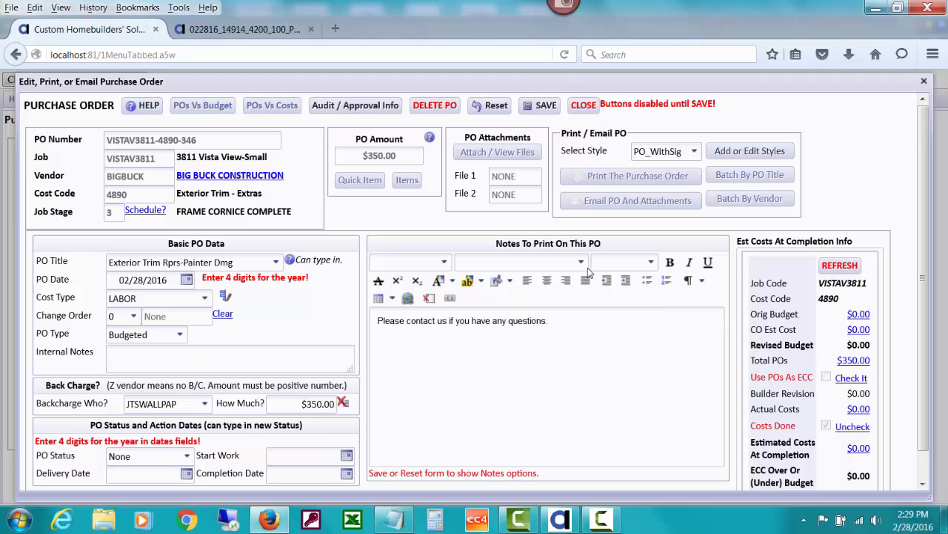
left_click(545, 109)
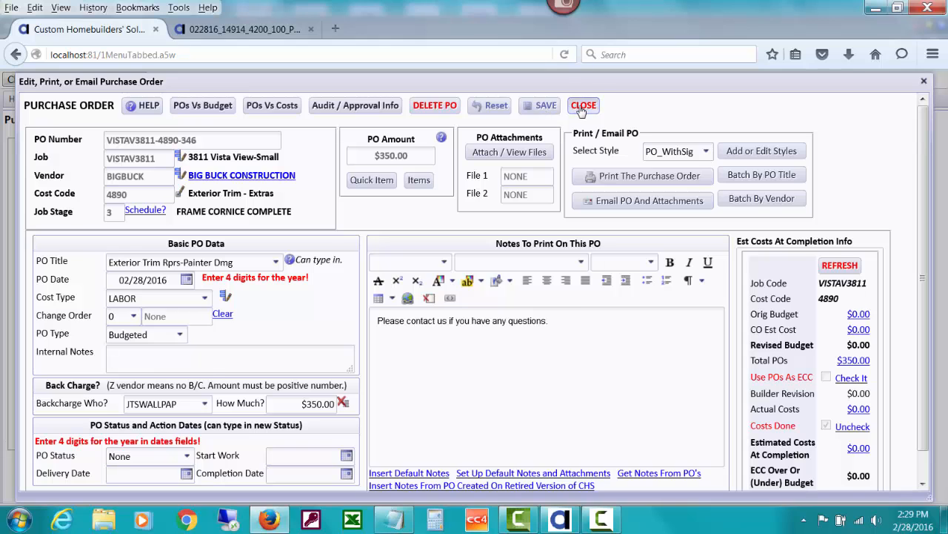
left_click(583, 107)
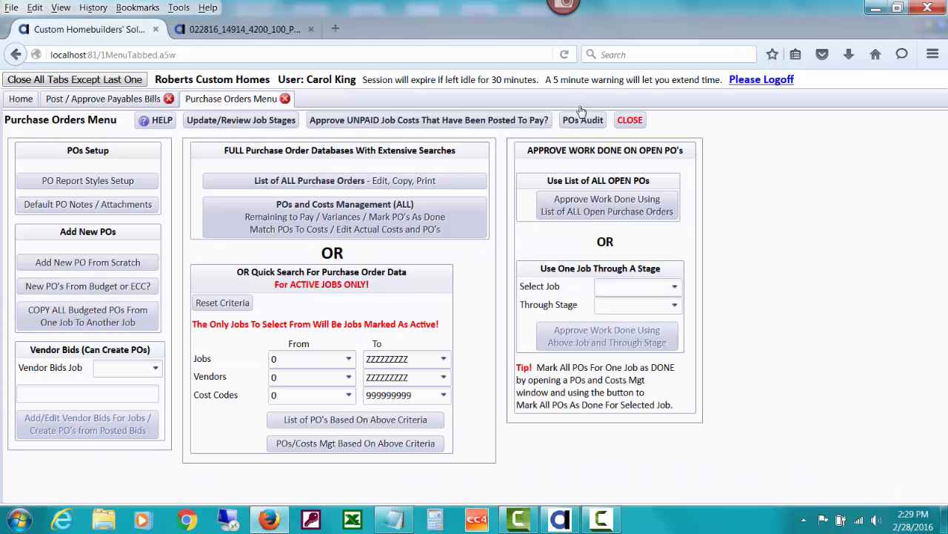
left_click(629, 121)
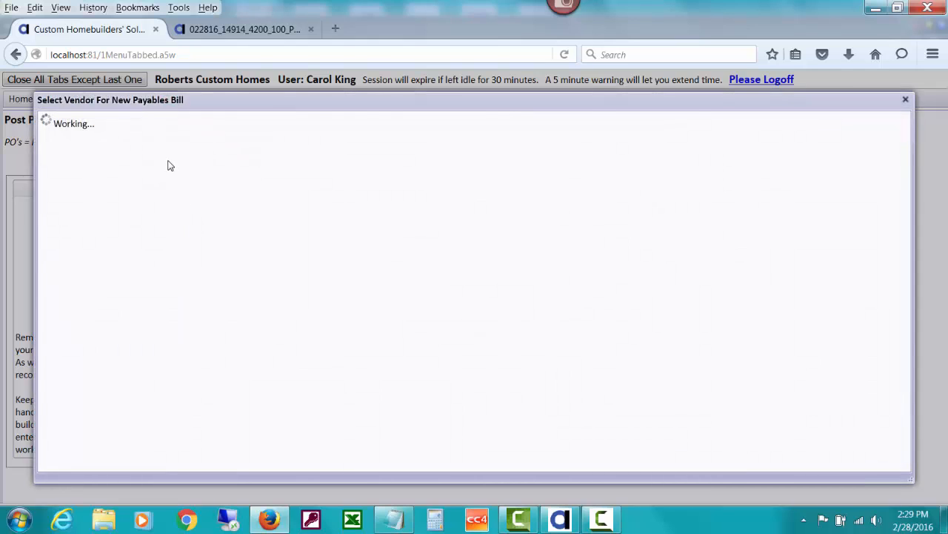
Start a new job-related payables bill for vendor BIGBUCK and dismiss the vendor alerts.
type("big")
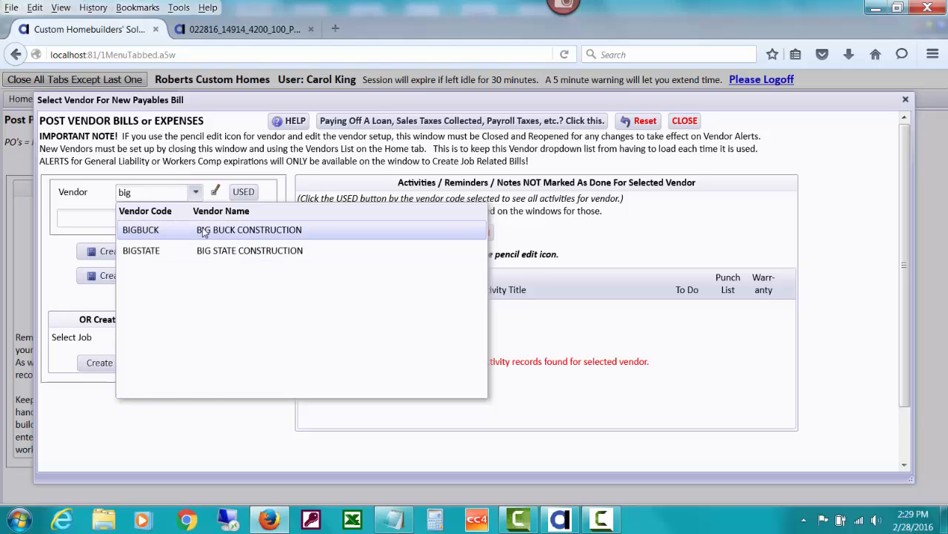
left_click(206, 231)
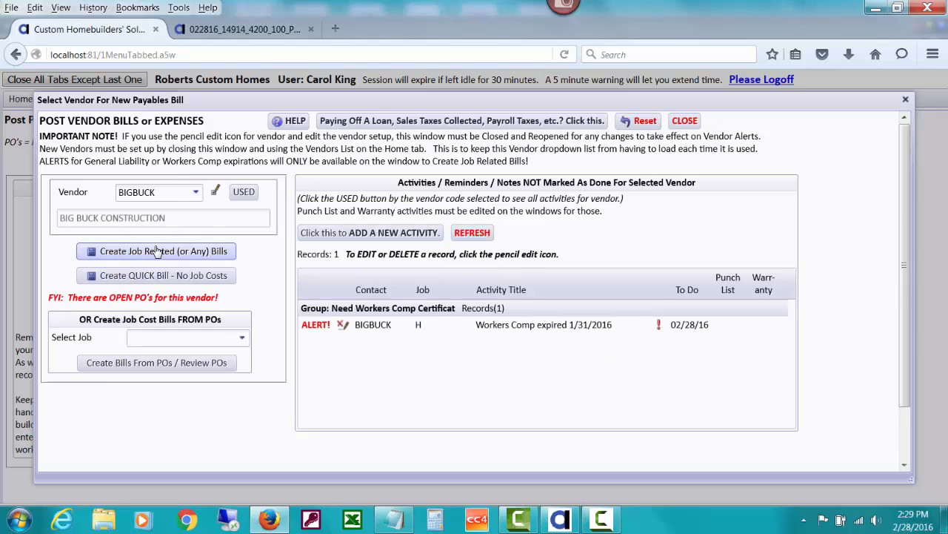
left_click(157, 251)
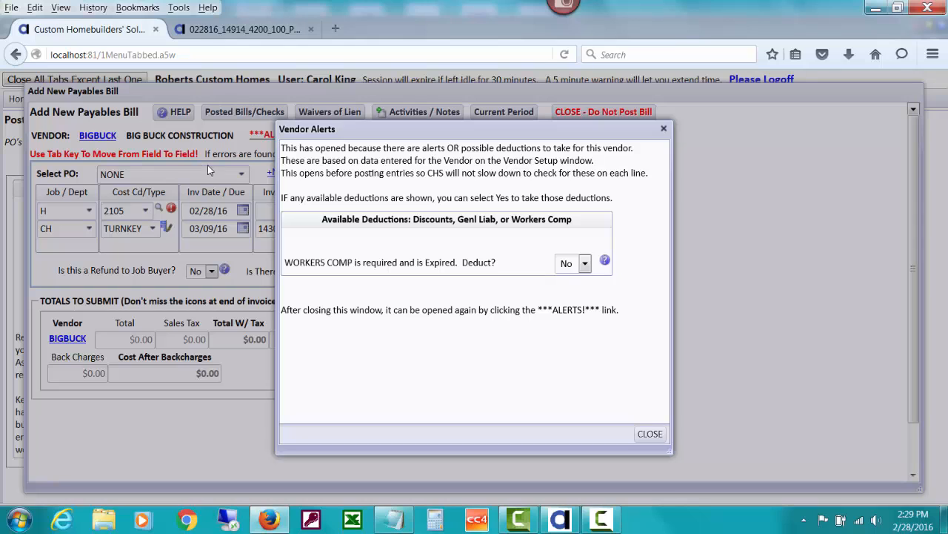
left_click(649, 435)
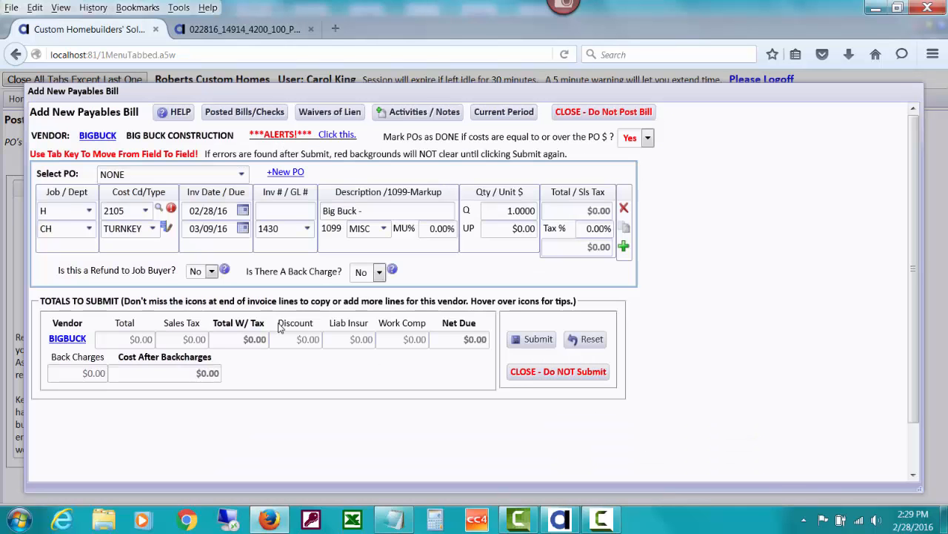
left_click(240, 174)
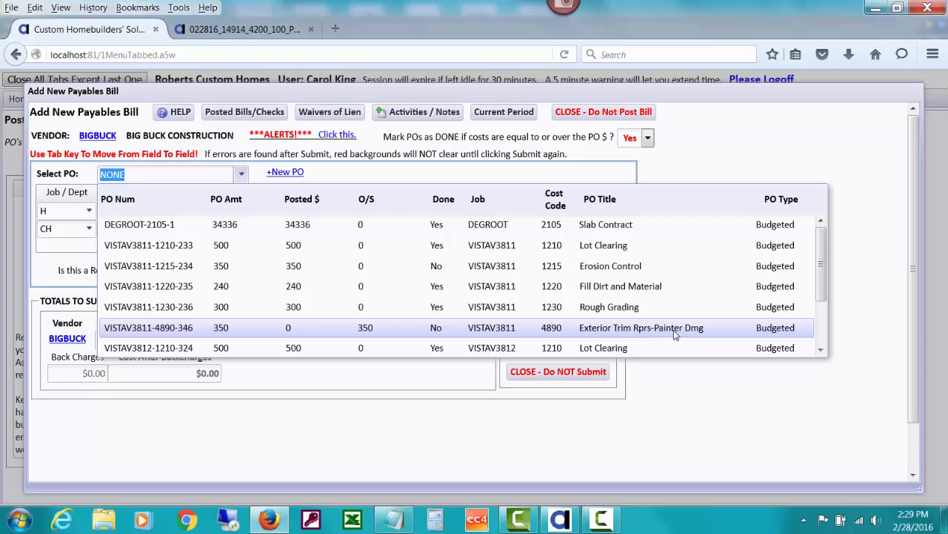
left_click(375, 328)
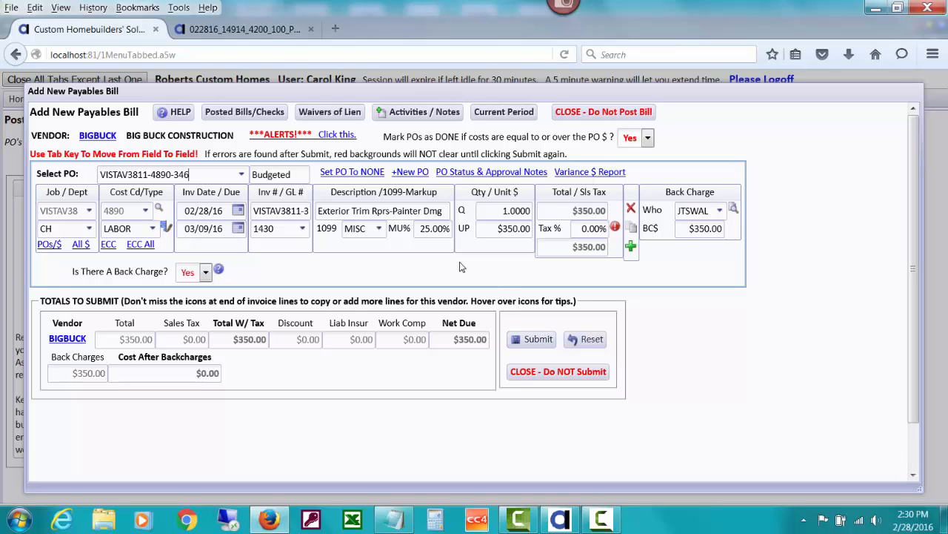
left_click(525, 338)
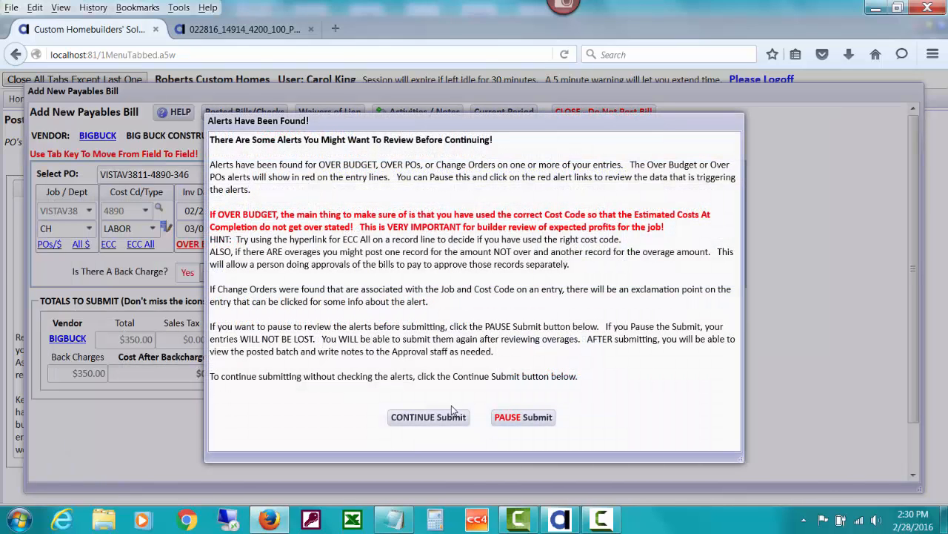
left_click(453, 409)
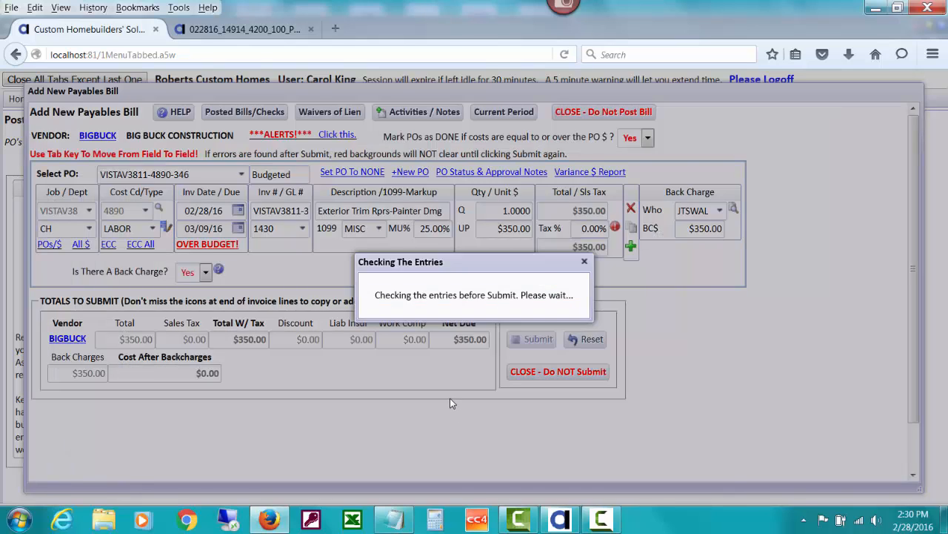
left_click(343, 418)
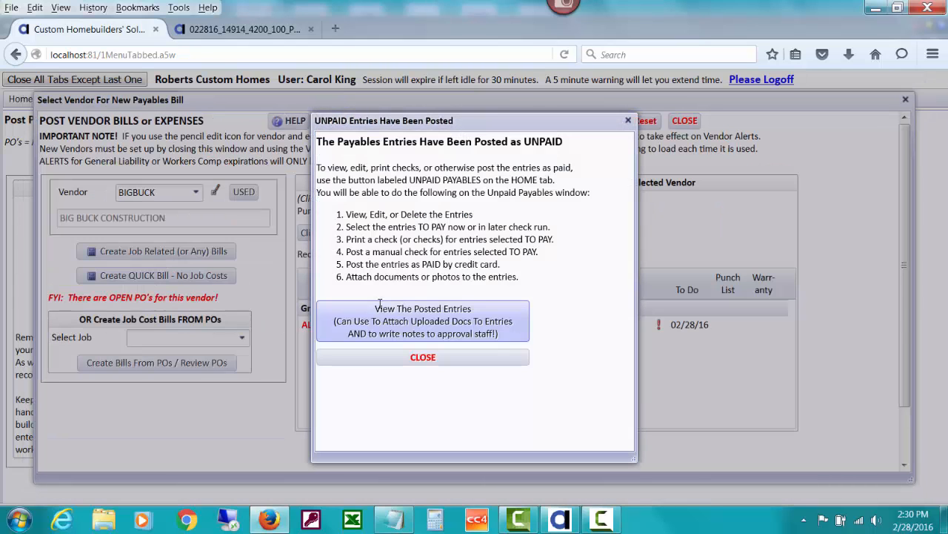
left_click(473, 358)
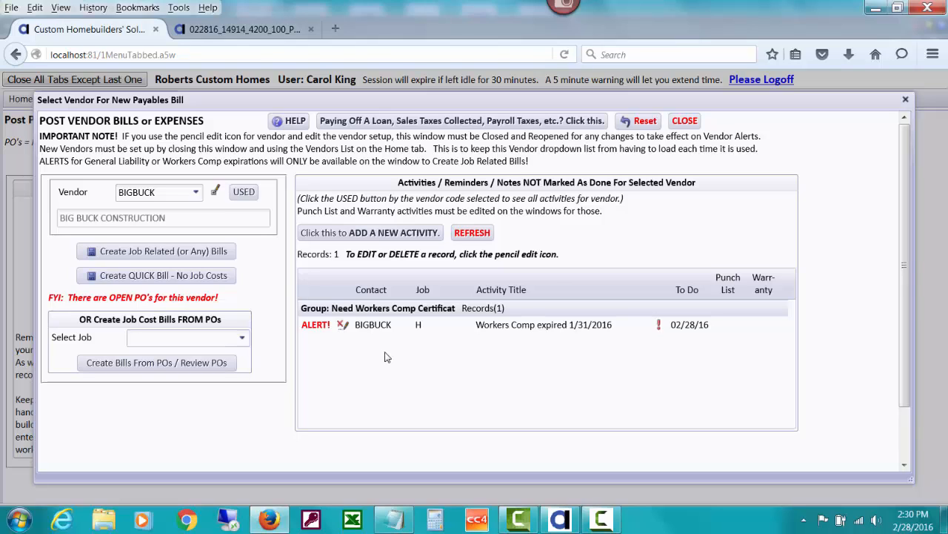